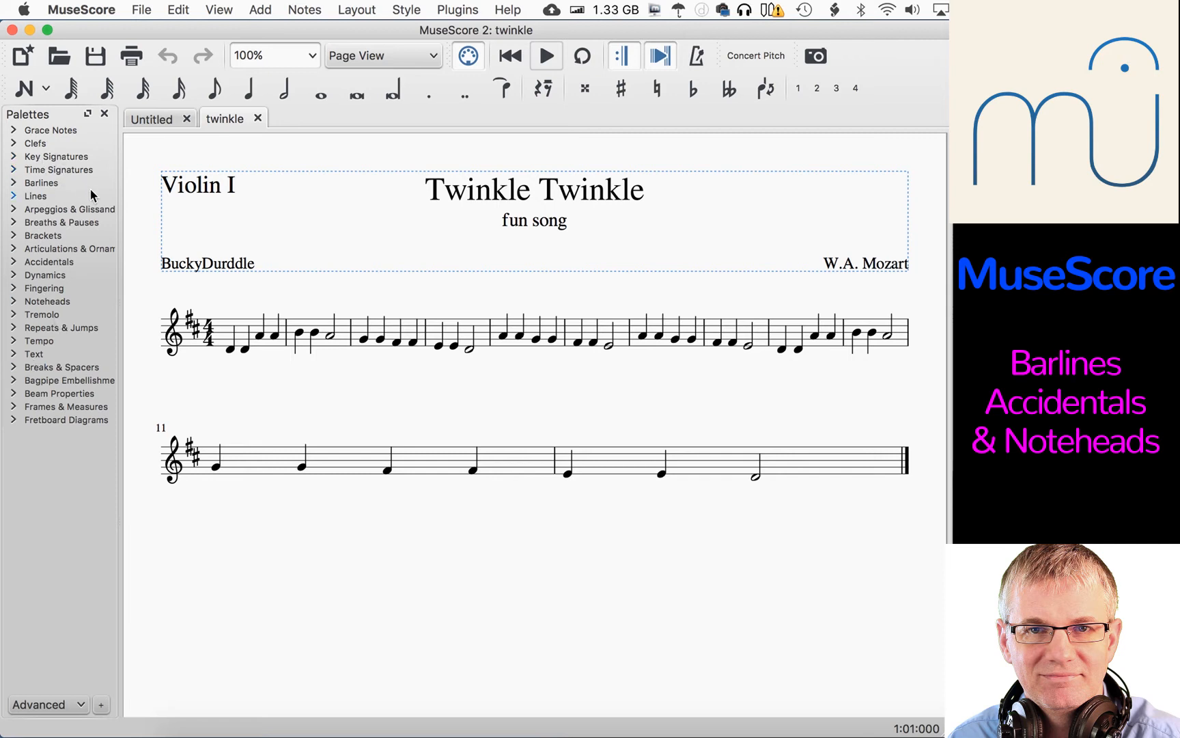
Place an end repeat barline after measure 11 and a start repeat barline before measure 7
left_click(15, 183)
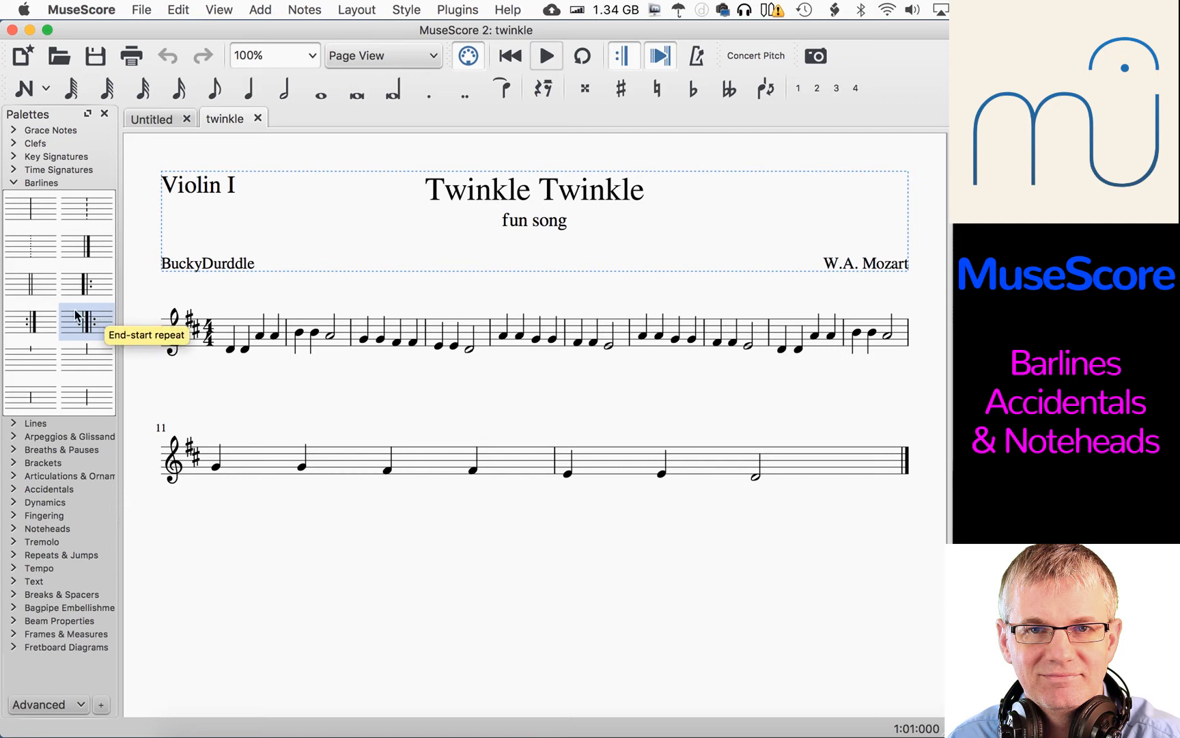
left_click_drag(33, 321, 544, 463)
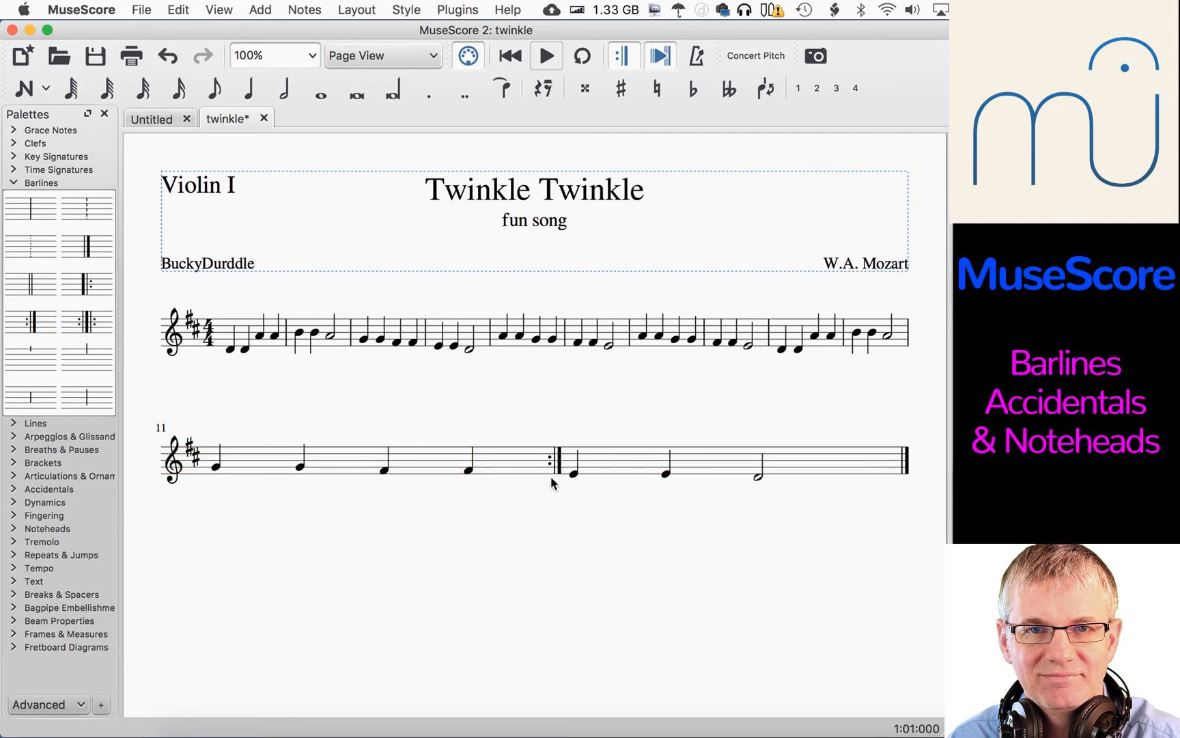
left_click(554, 462)
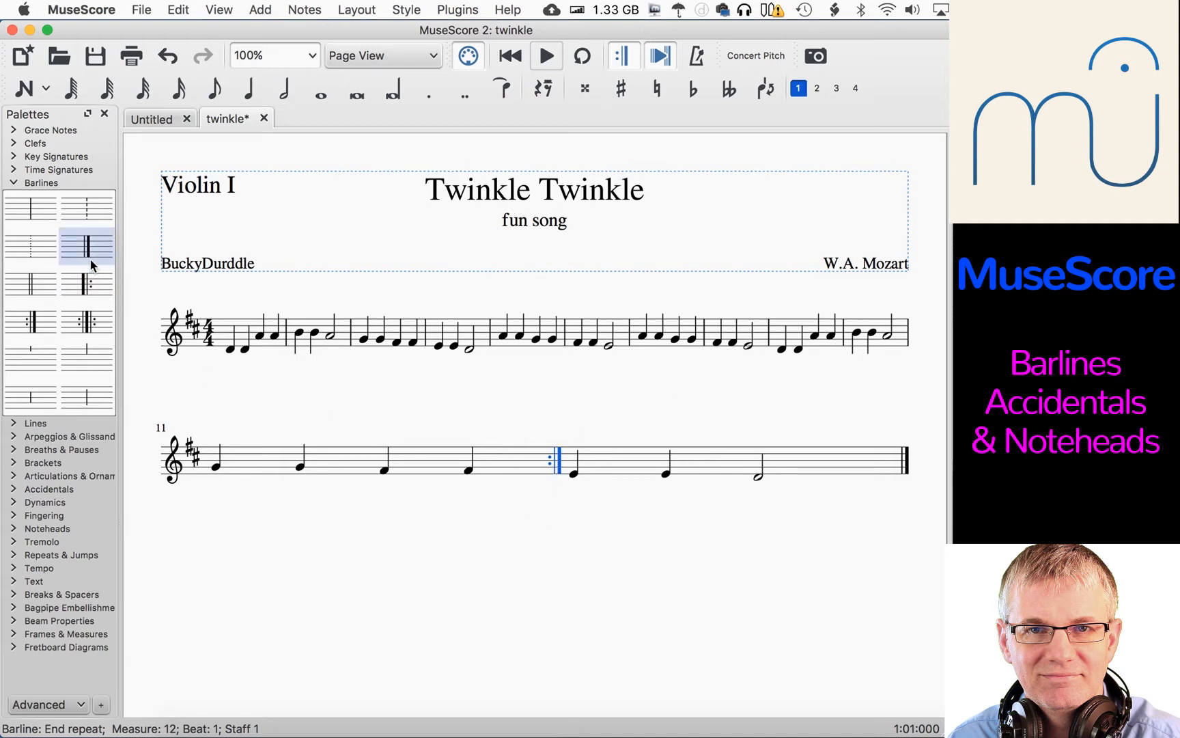
left_click_drag(80, 284, 634, 334)
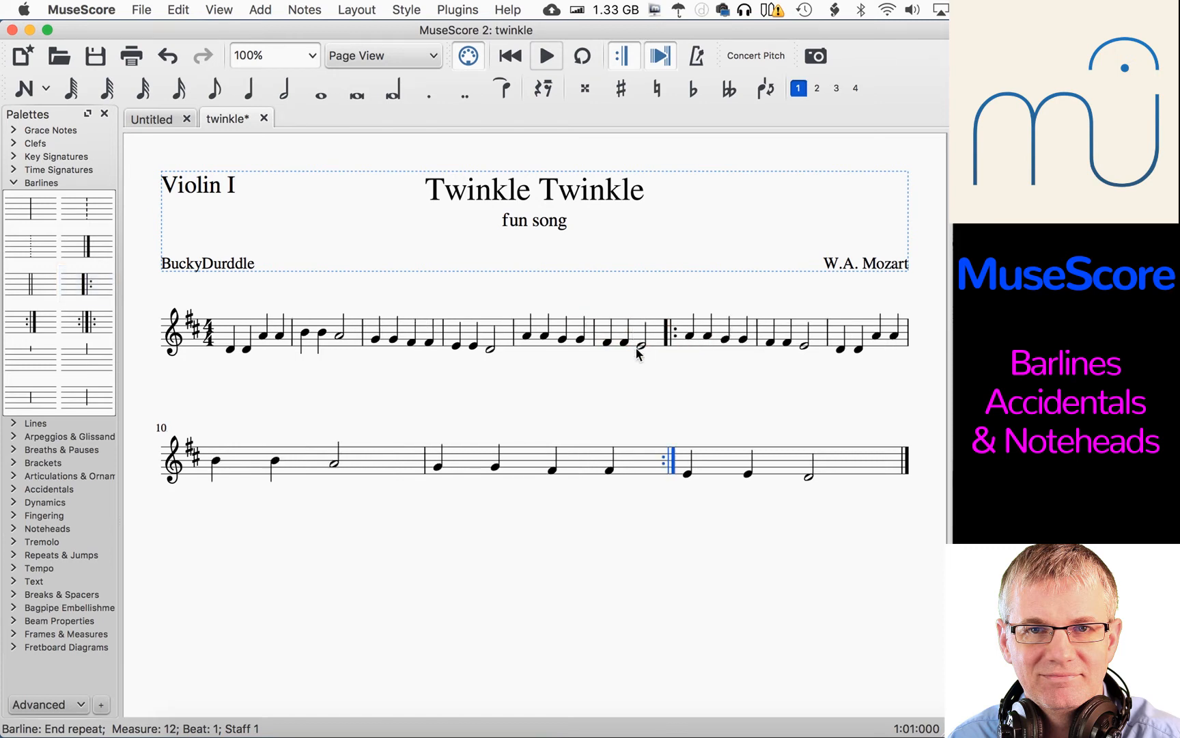
left_click(660, 409)
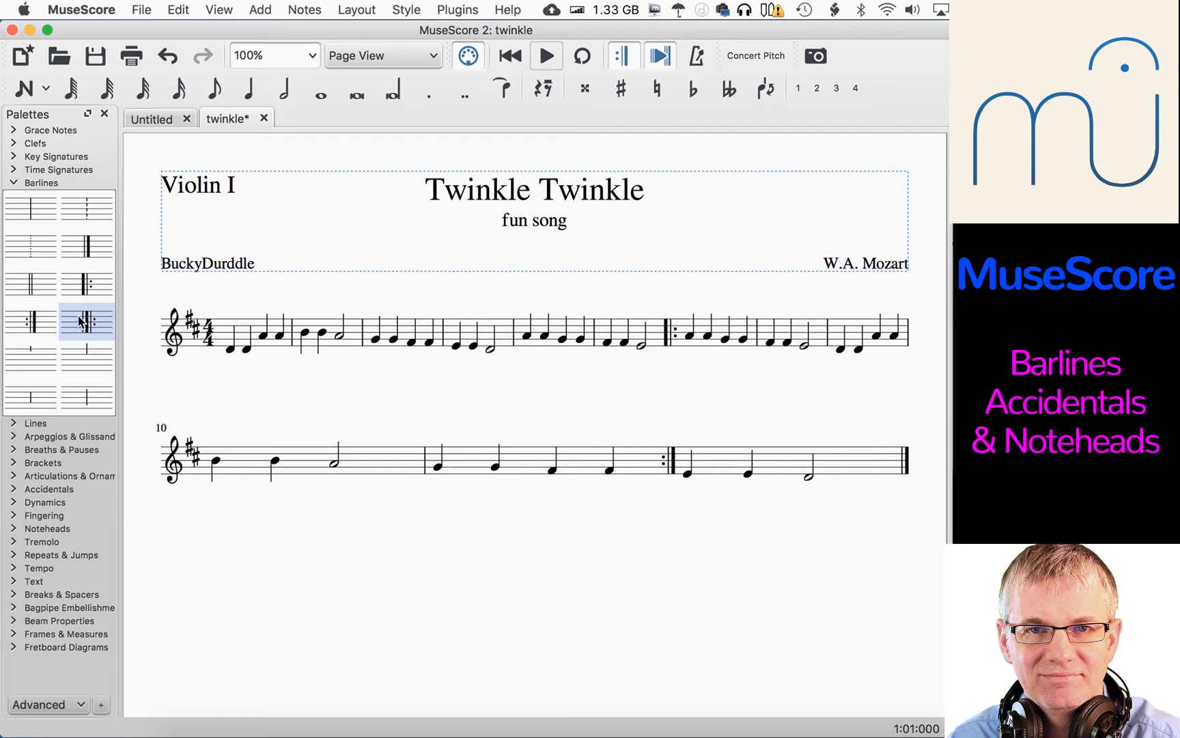
Delete the start repeat before measure 7 and the end repeat after measure 11
left_click(666, 345)
key("Delete")
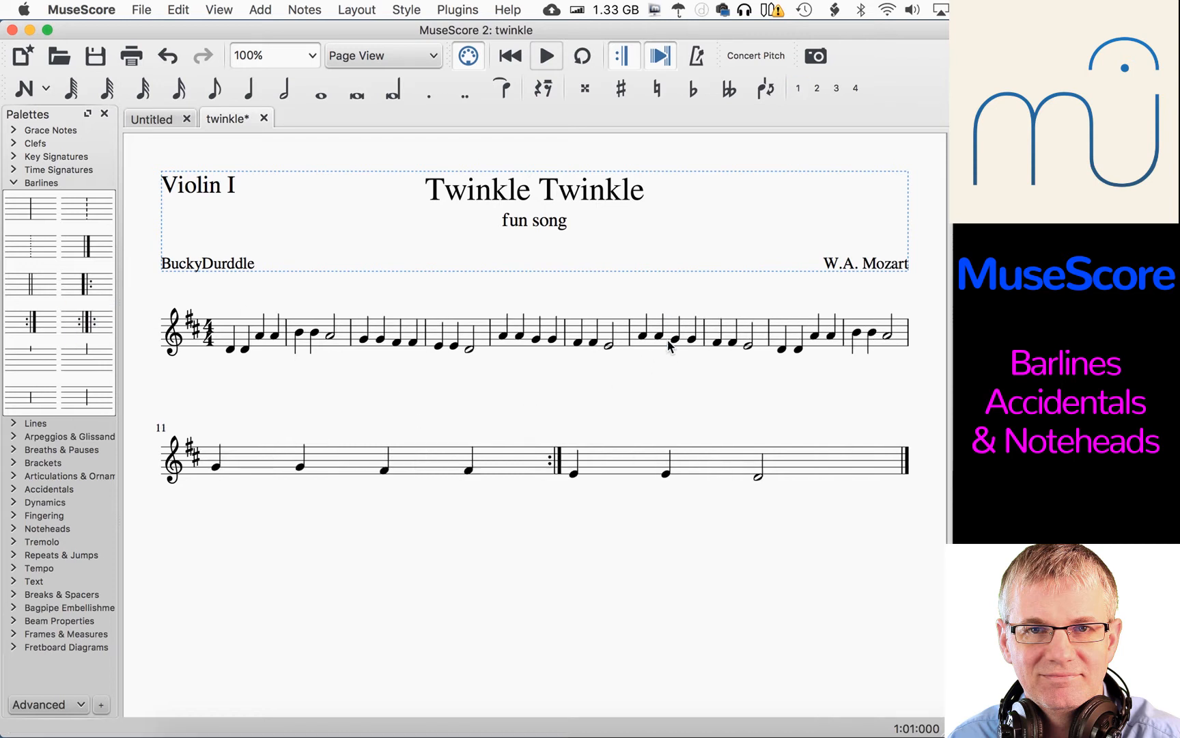
left_click(556, 467)
key("Delete")
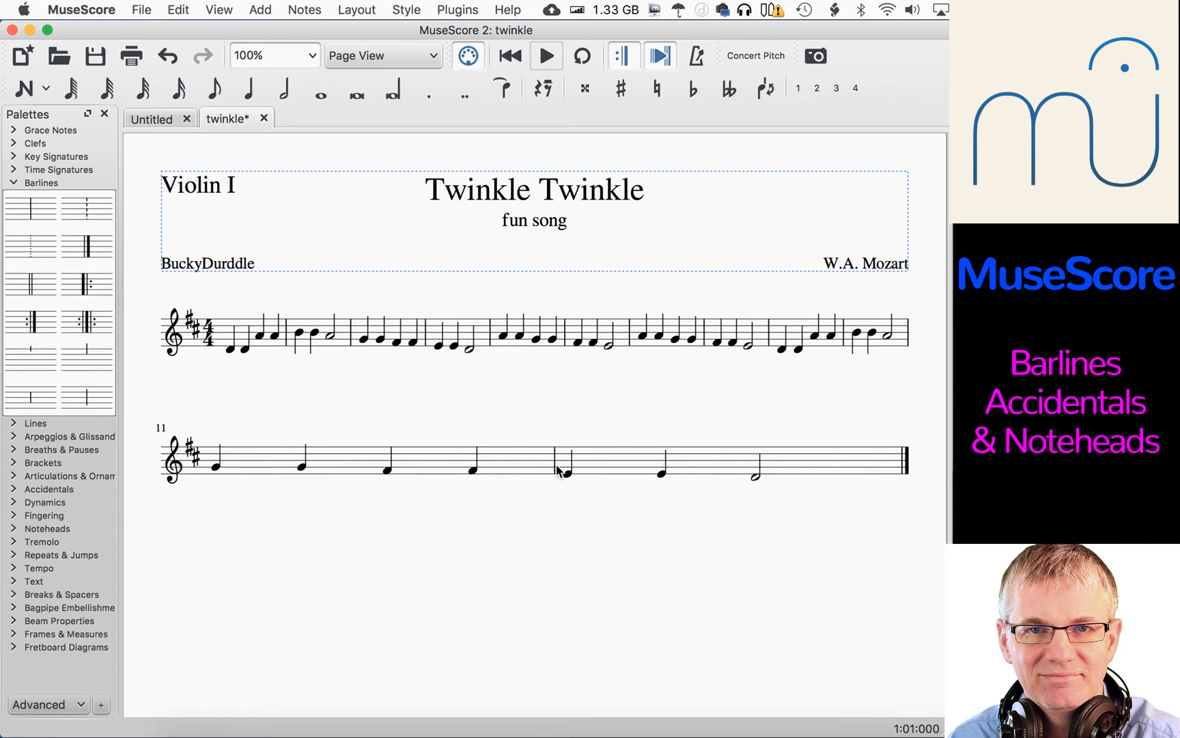
Add repeat barlines: an end-start repeat after measure 7, an end repeat at the final barline and a start repeat before measure 2
left_click_drag(92, 331, 648, 333)
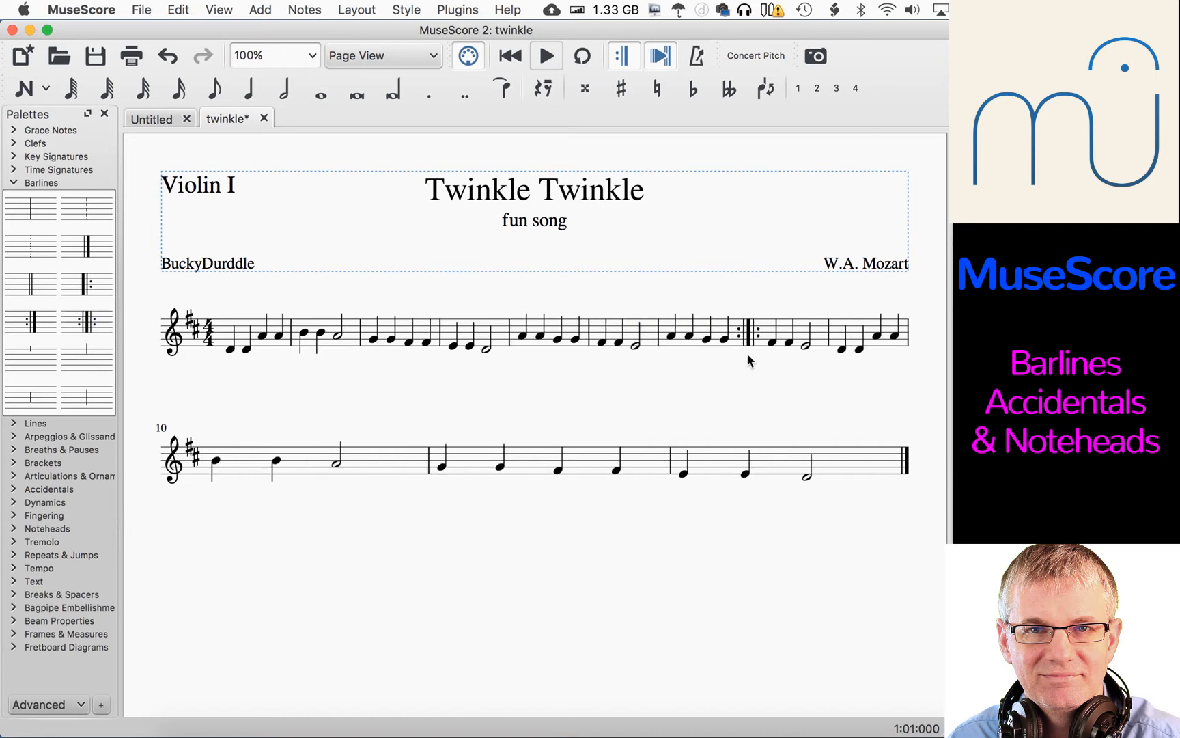
left_click_drag(33, 321, 905, 465)
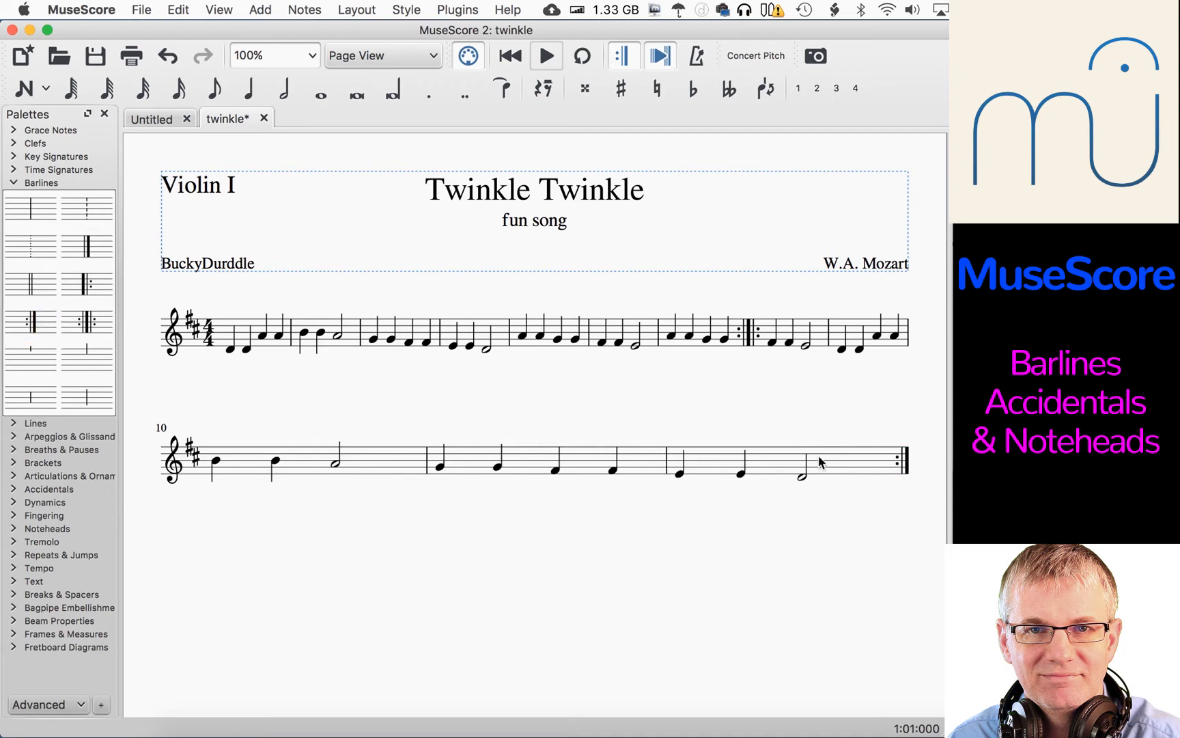
left_click_drag(103, 278, 315, 321)
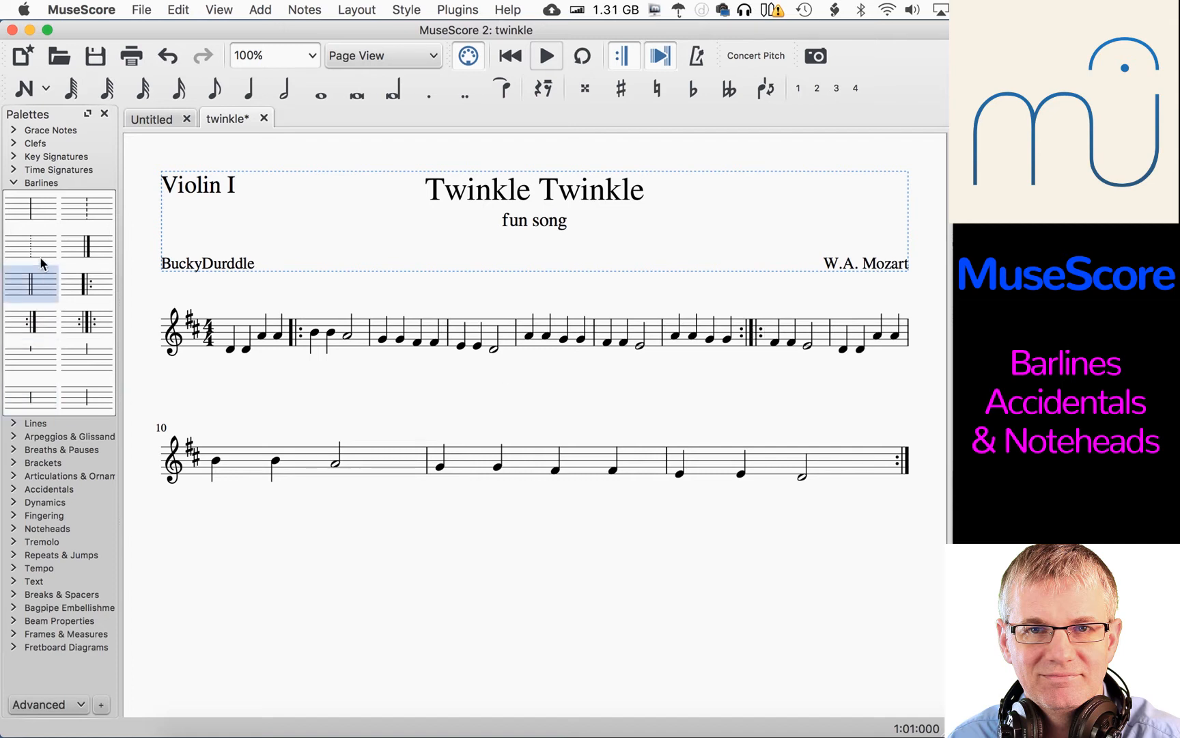
Change the barline after measure 4 to dotted and the barline after measure 6 to dashed
left_click_drag(39, 257, 500, 350)
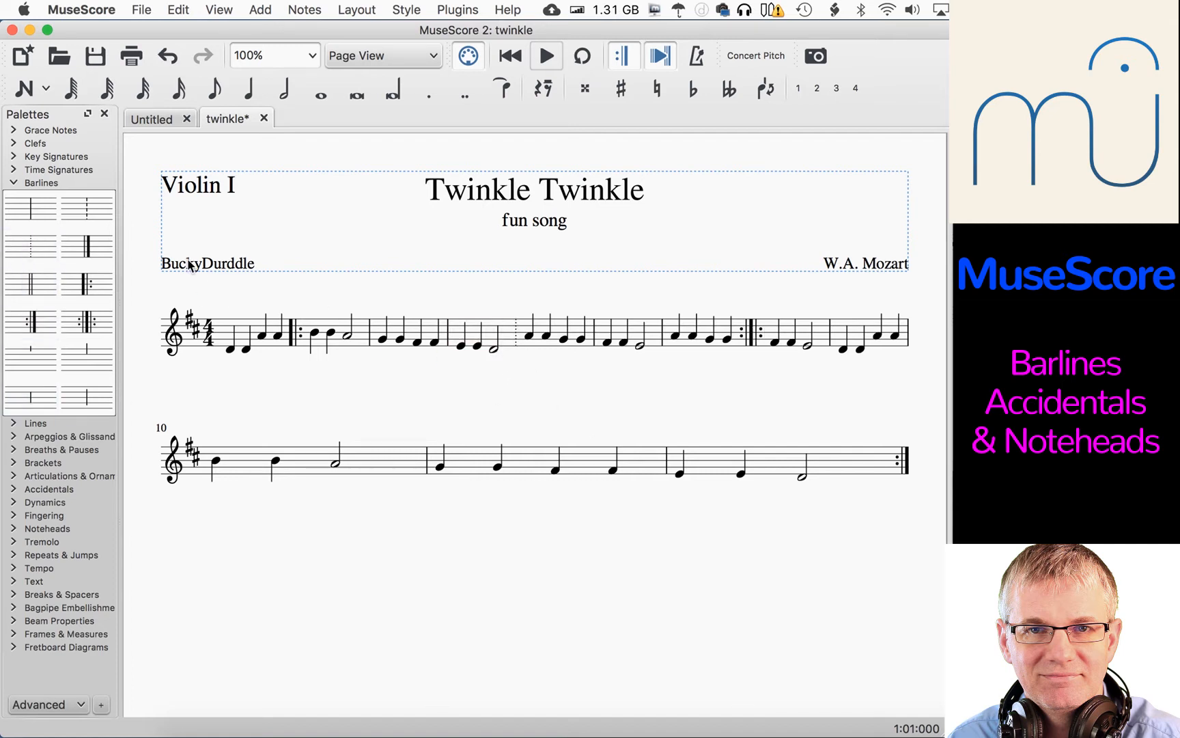
left_click_drag(90, 206, 624, 335)
Look through the available Repeats & Jumps symbols
left_click(15, 561)
scroll(54, 546, "down", 6)
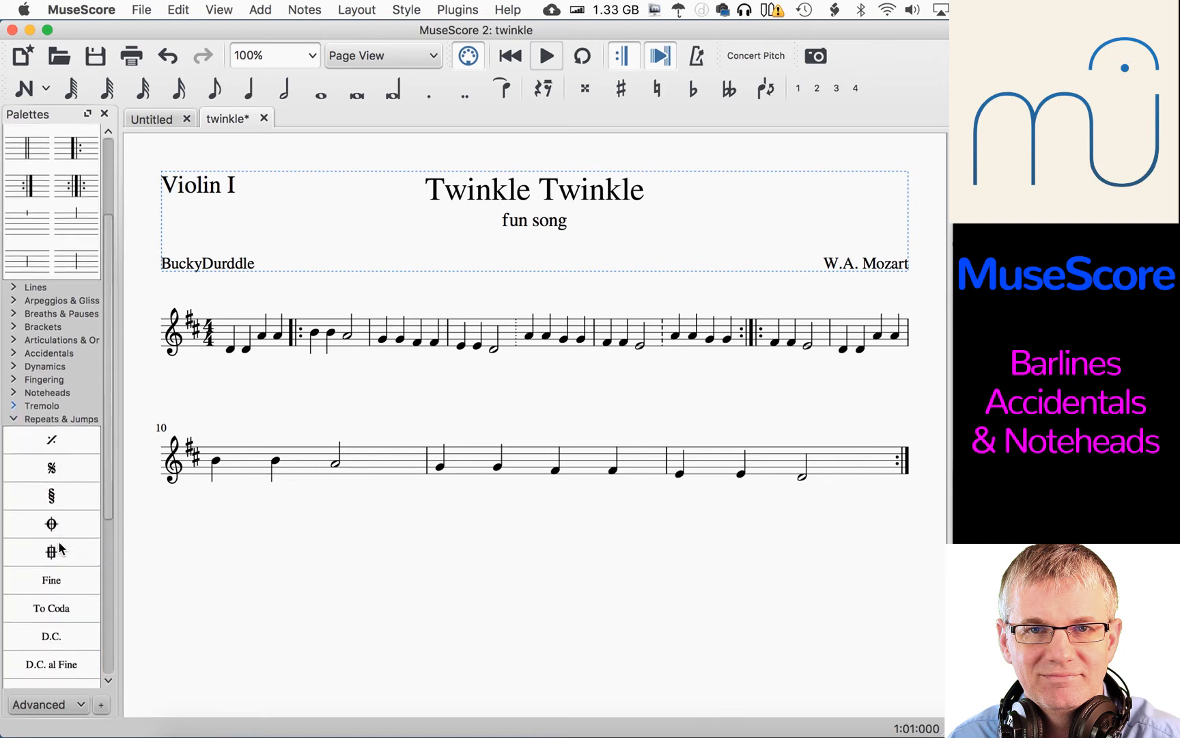
scroll(60, 547, "down", 6)
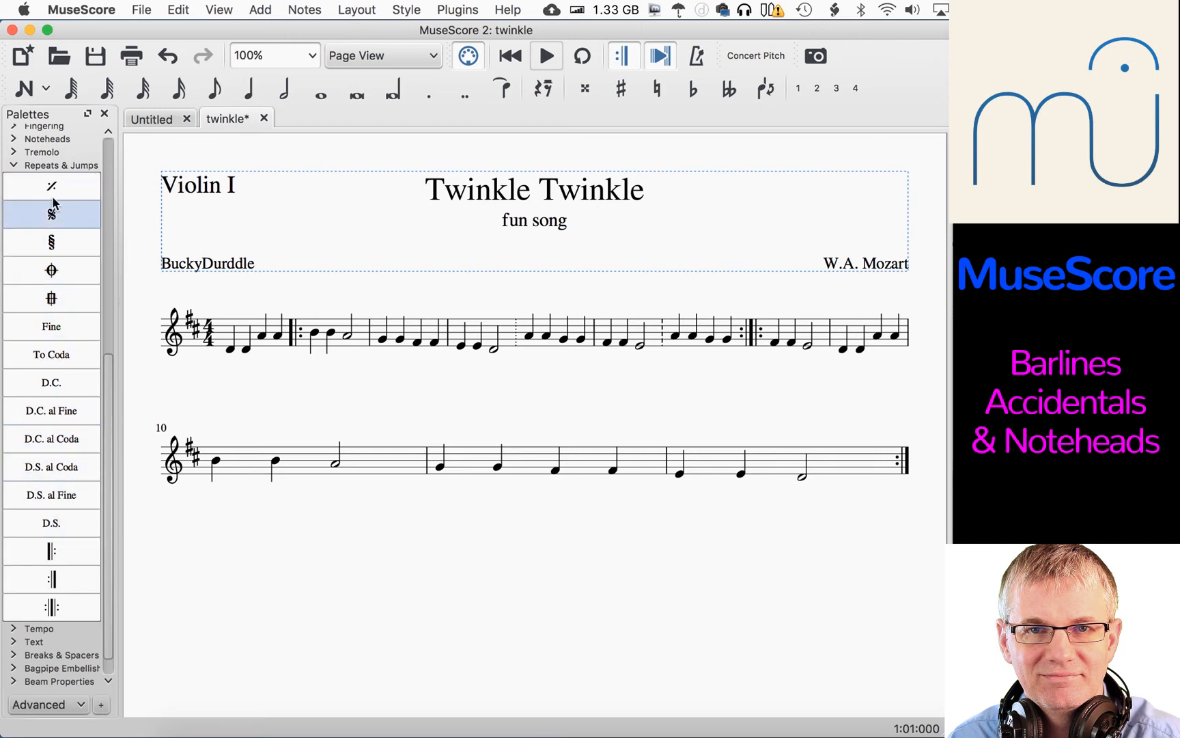
left_click(11, 166)
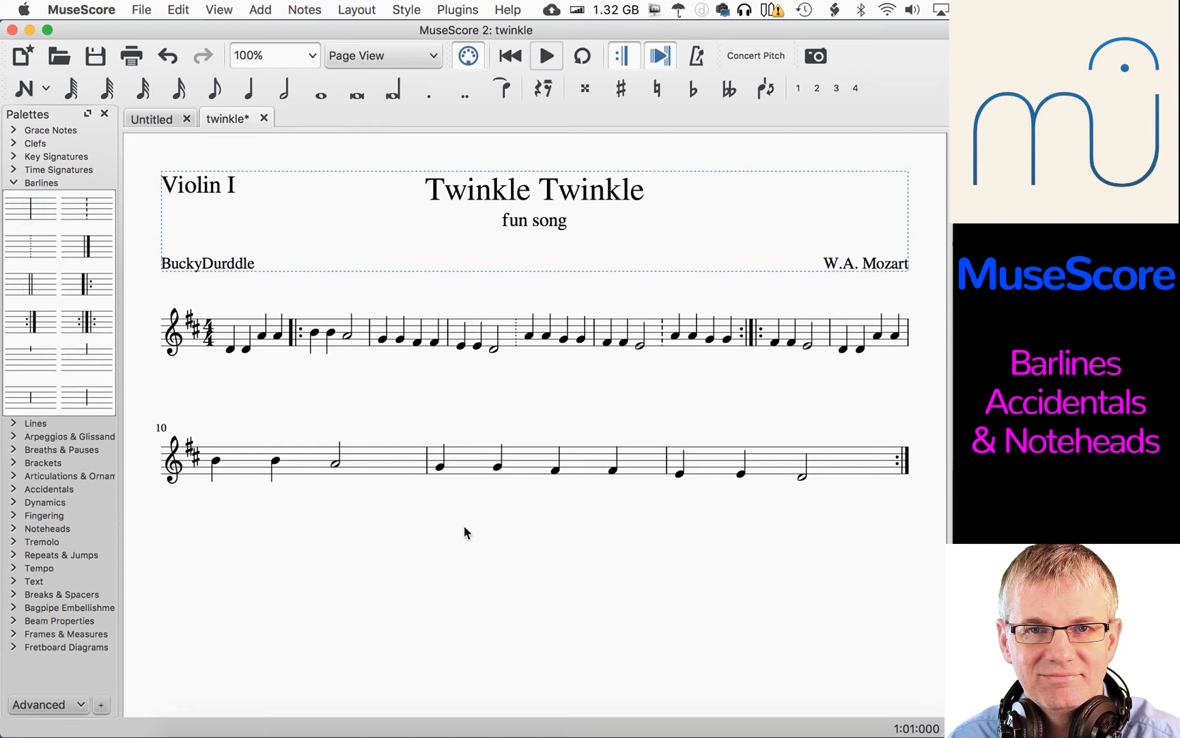
left_click(14, 183)
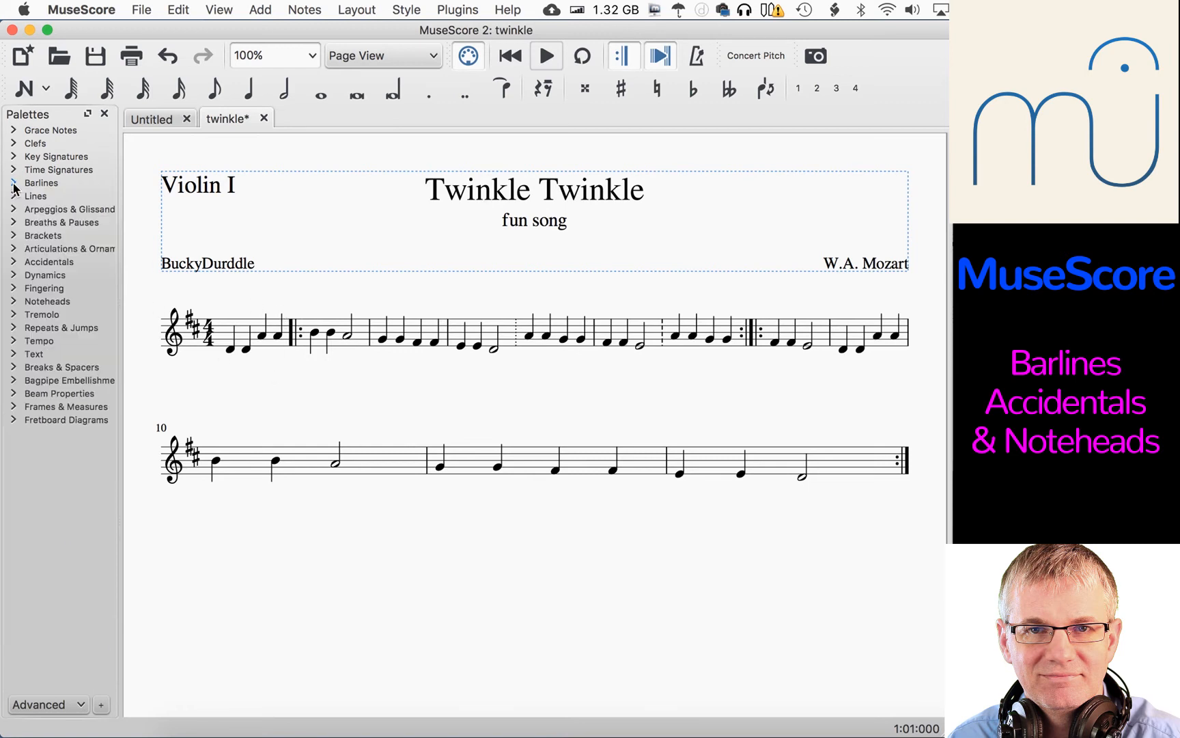
Add a flat to the half note in measure 2 and a double flat to the second G in measure 3
left_click(14, 263)
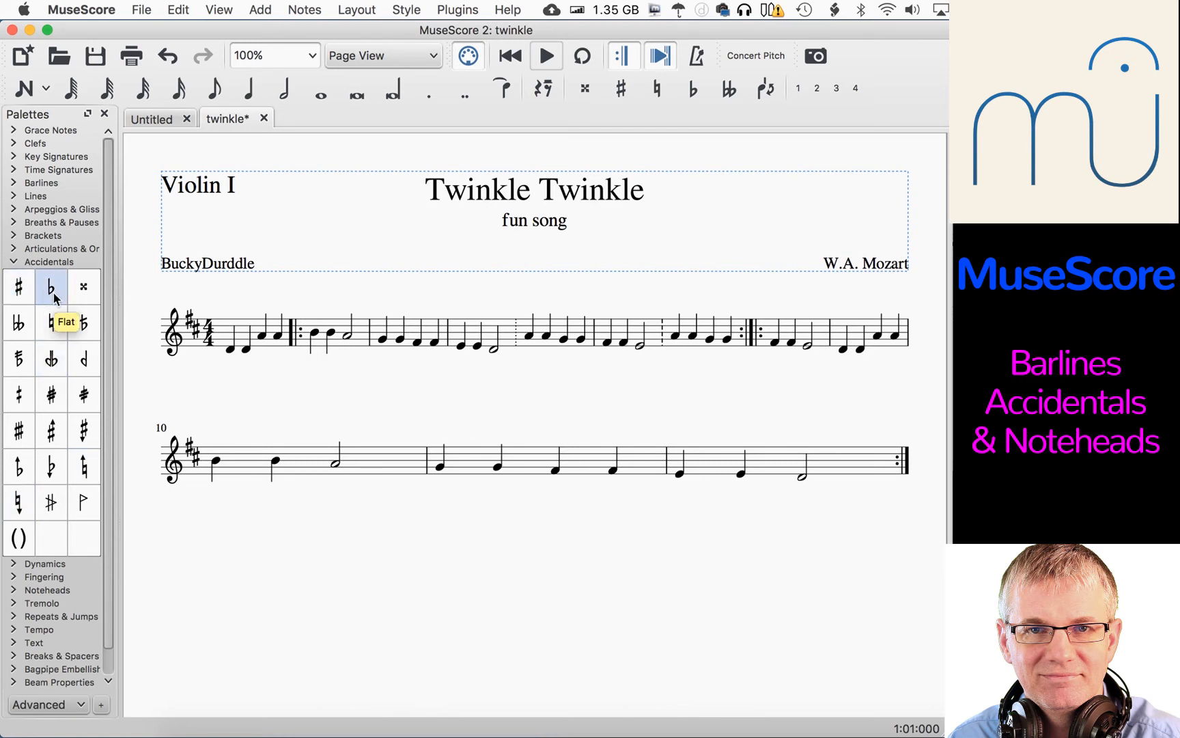
left_click_drag(53, 302, 351, 336)
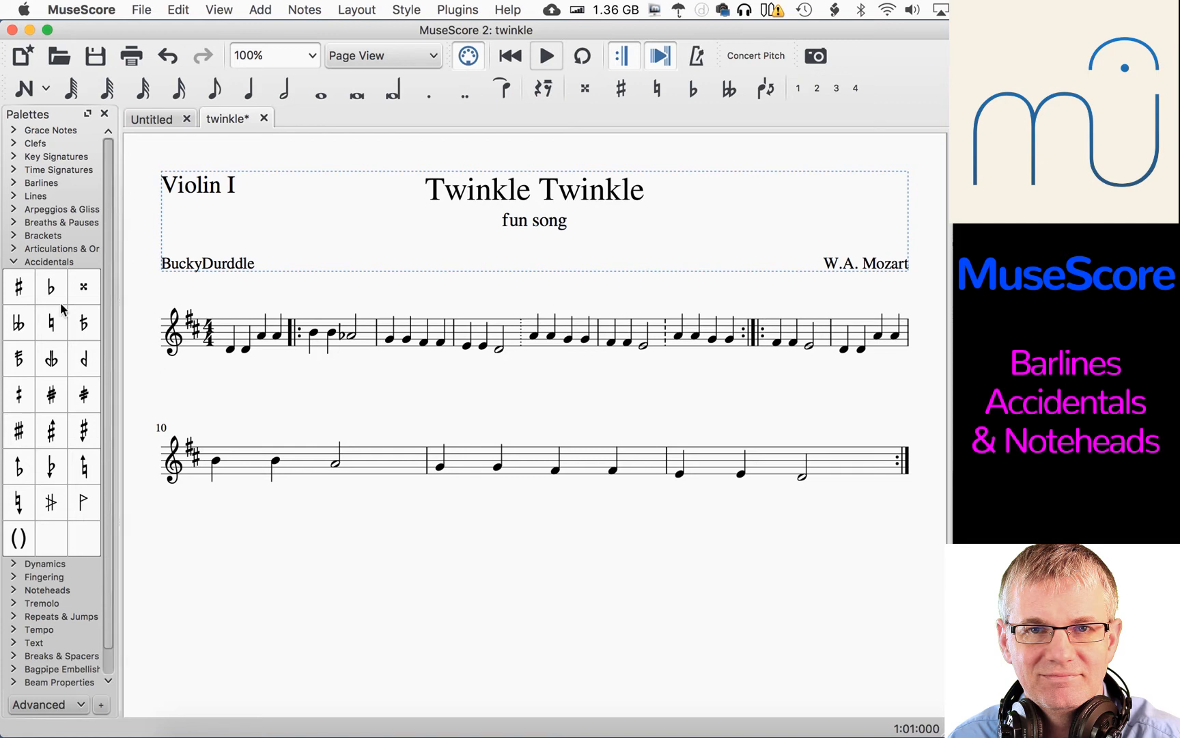
left_click_drag(18, 322, 406, 341)
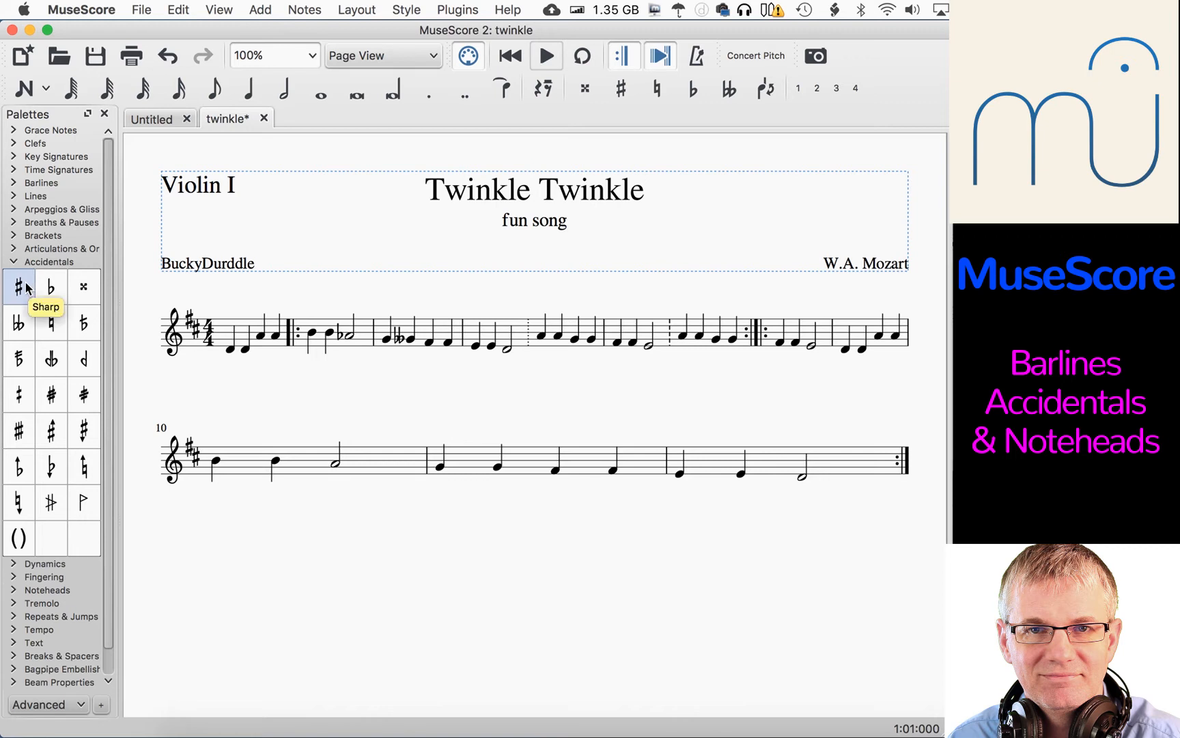
Add a sharp to the first E in measure 4 and remove the dotted barline ending that measure
left_click_drag(27, 287, 478, 347)
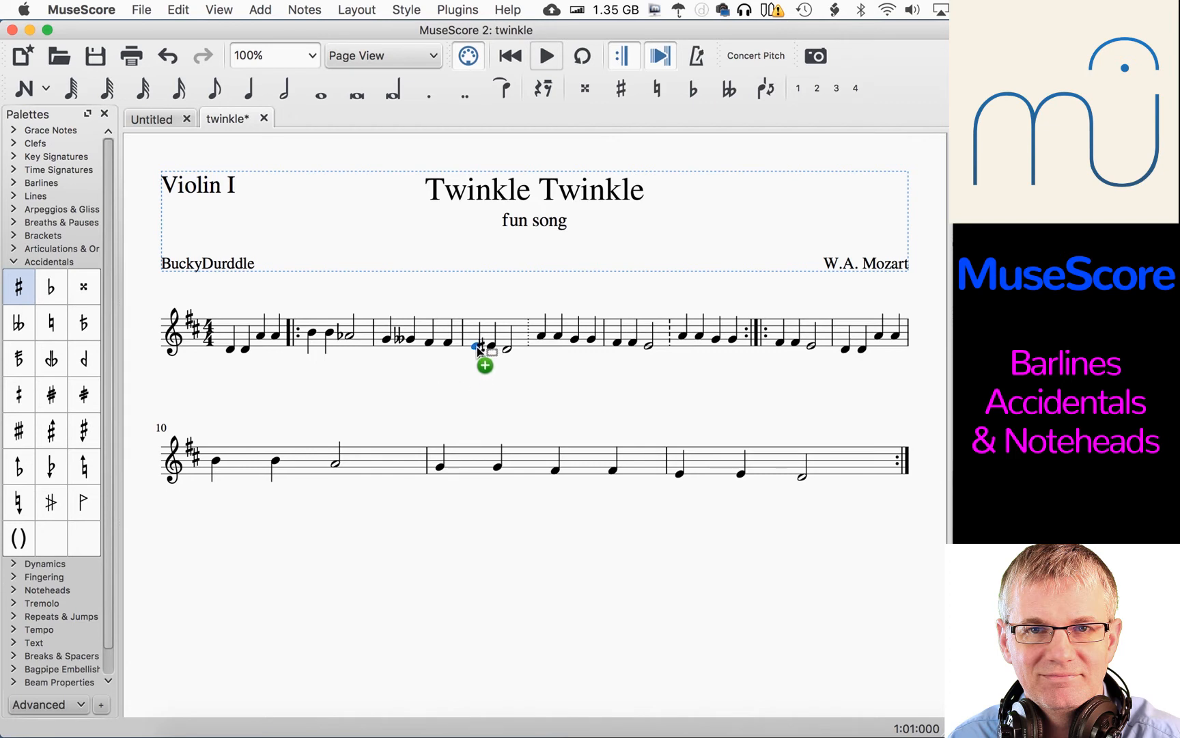
left_click_drag(478, 348, 478, 348)
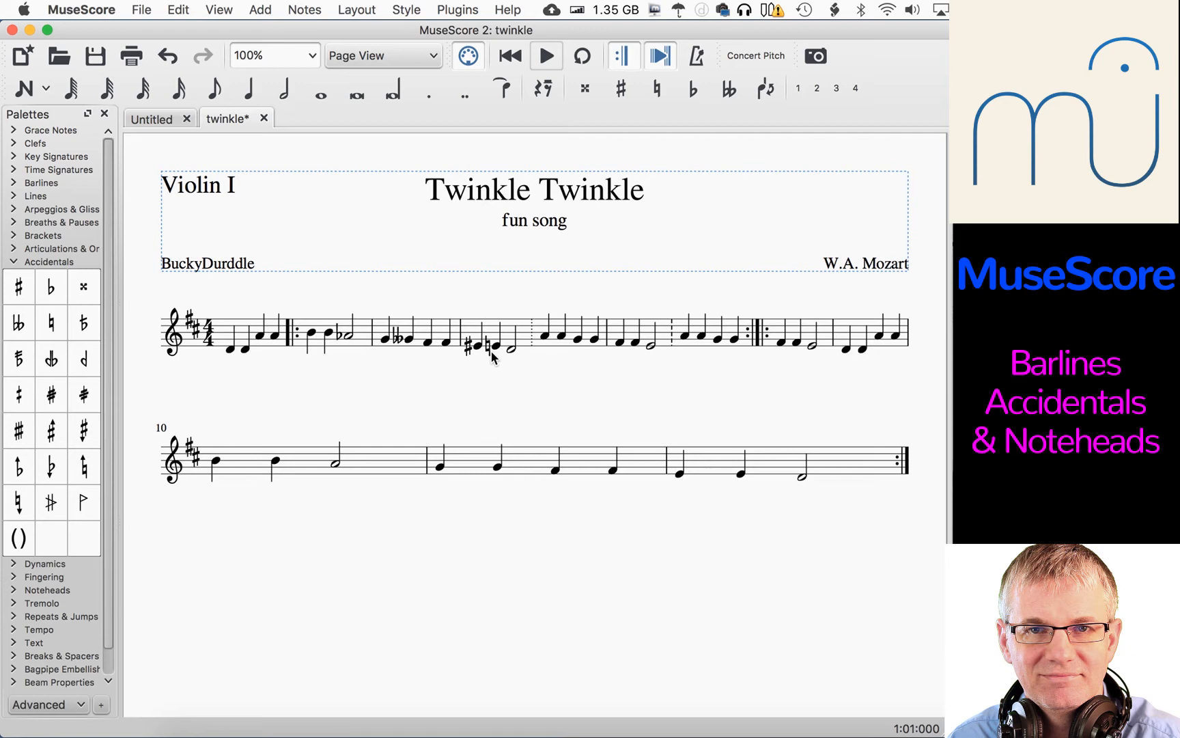
left_click(532, 345)
key("Escape")
Apply a sharp to the second E in measure 4 and delete its redundant sharp sign
left_click_drag(18, 288, 498, 349)
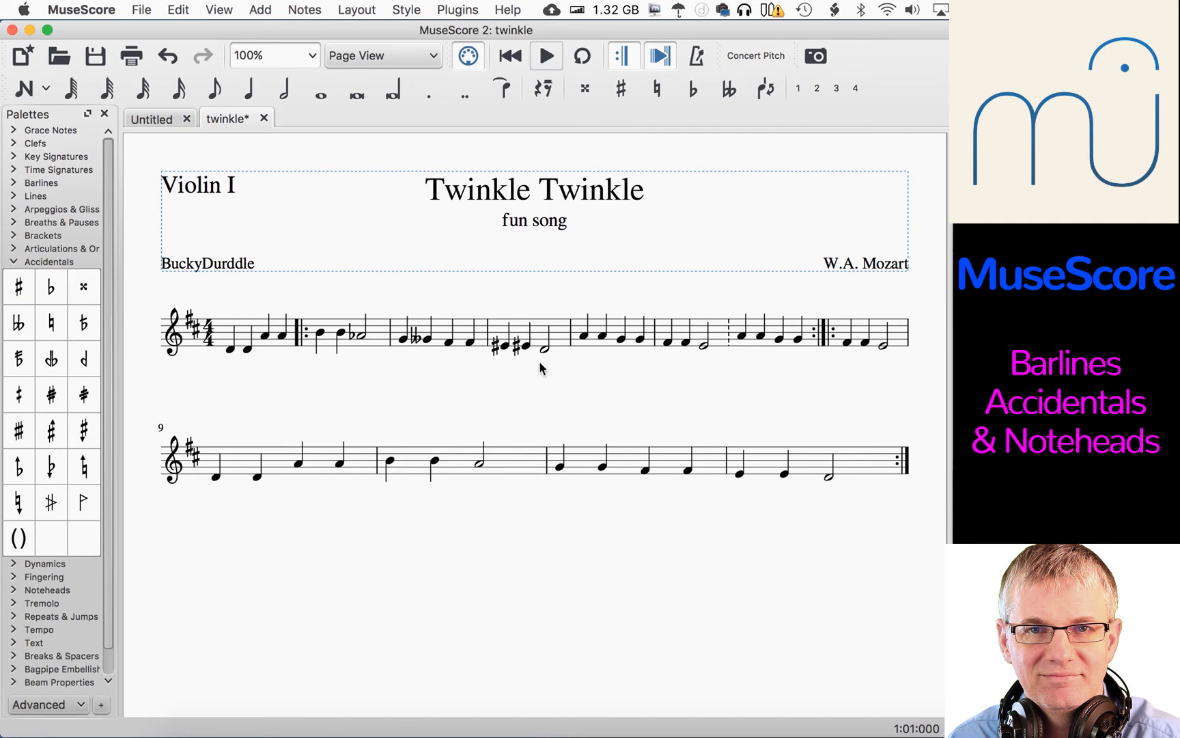
left_click(517, 346)
key("Delete")
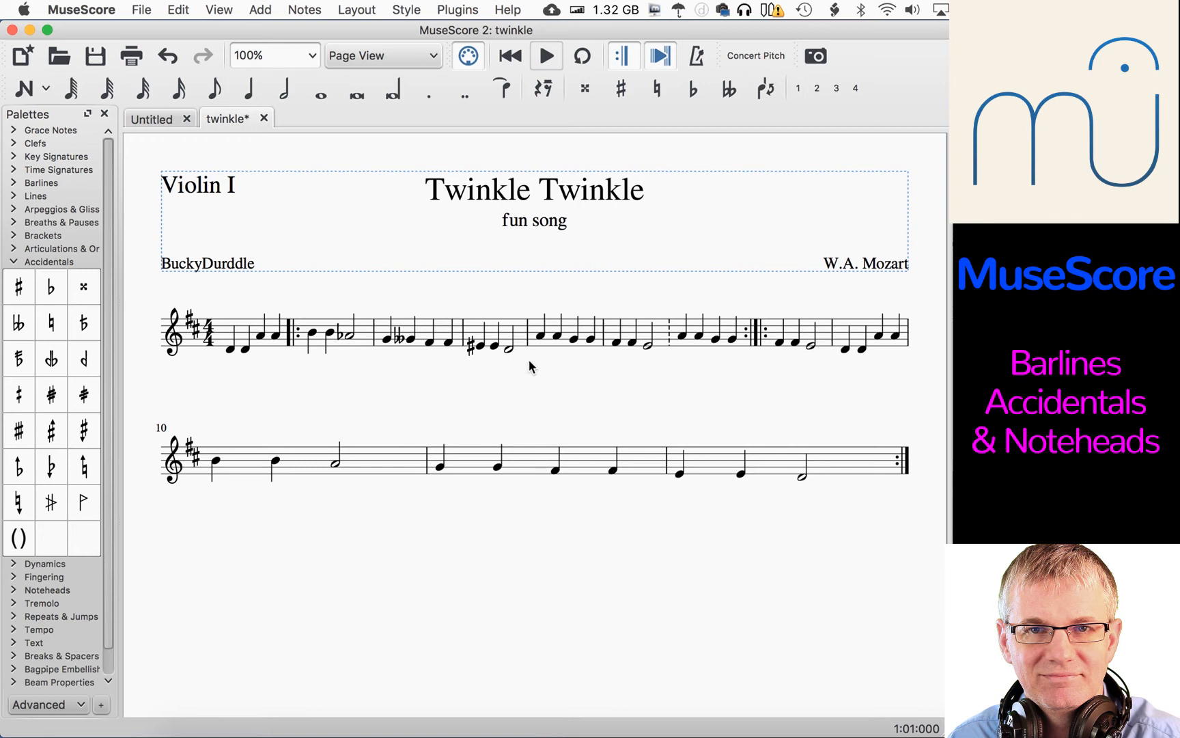
left_click(472, 346)
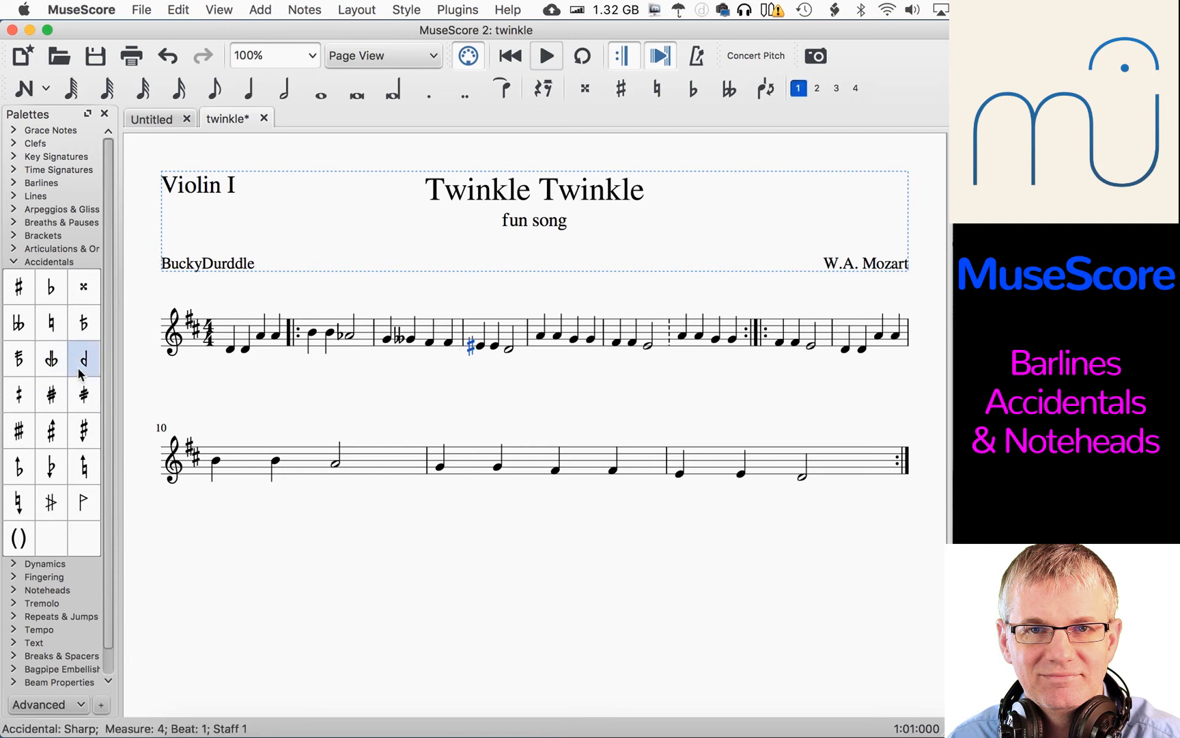
Add a flat to the first A in measure 5 and delete the natural sign on the second A
left_click_drag(48, 288, 542, 335)
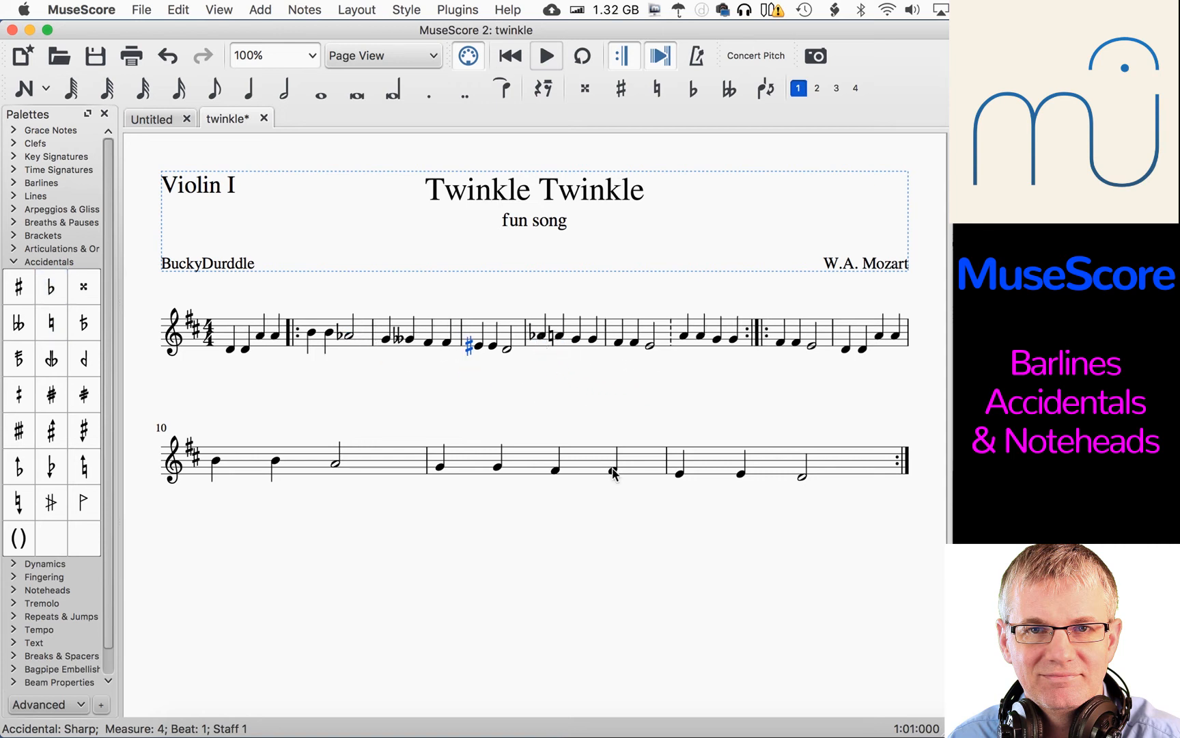
left_click(552, 338)
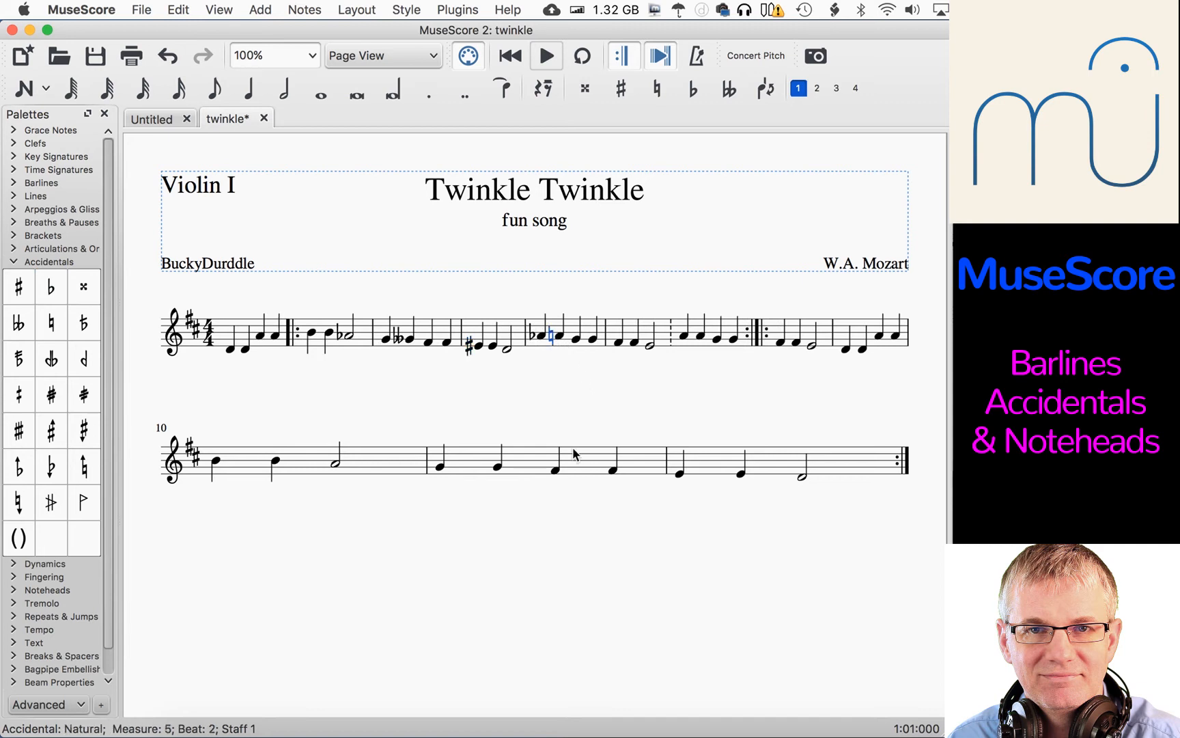
key("Delete")
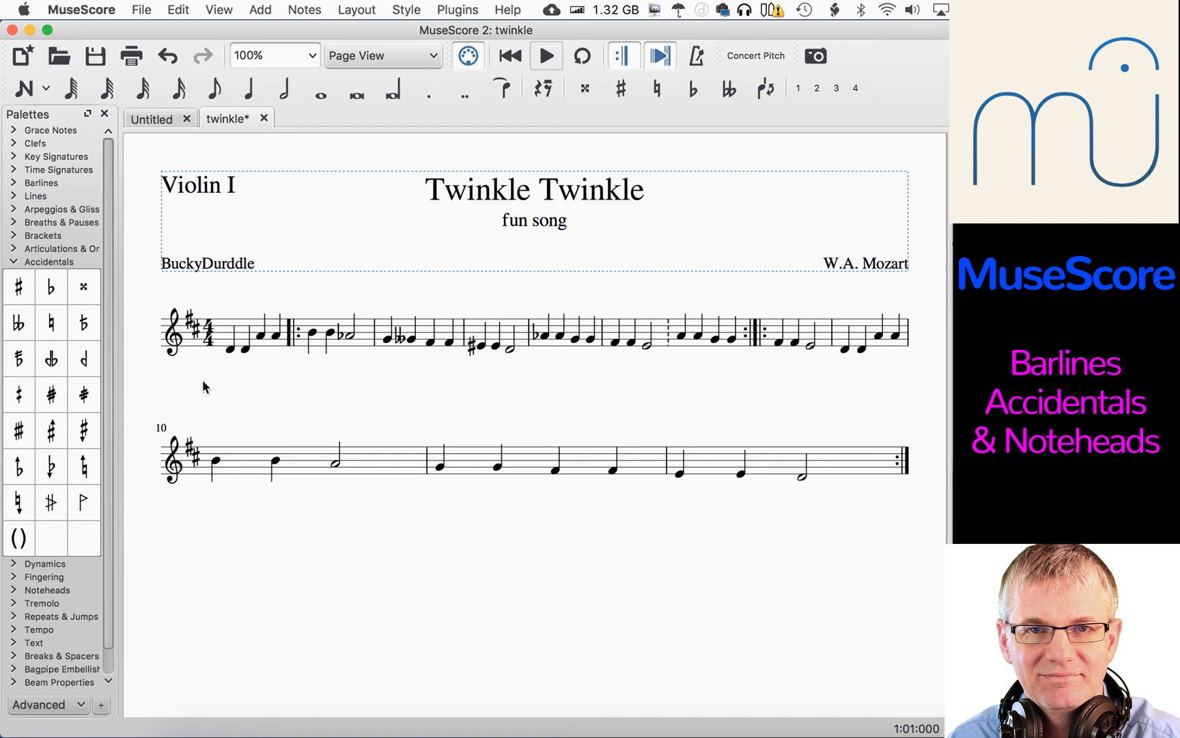
Add flats to the second A and both G notes in measure 5
mouse_move(49, 290)
left_mouse_down()
mouse_move(543, 340)
mouse_move(559, 322)
left_mouse_up()
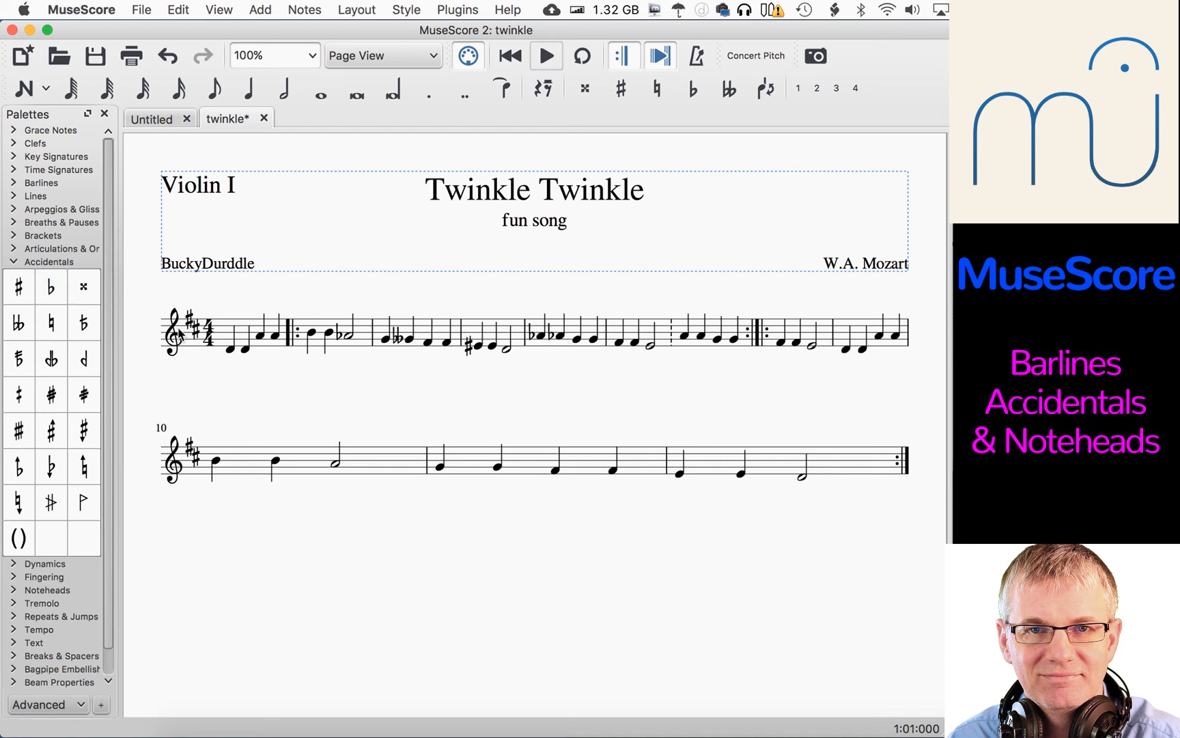
left_click_drag(45, 287, 580, 342)
left_click_drag(50, 293, 643, 338)
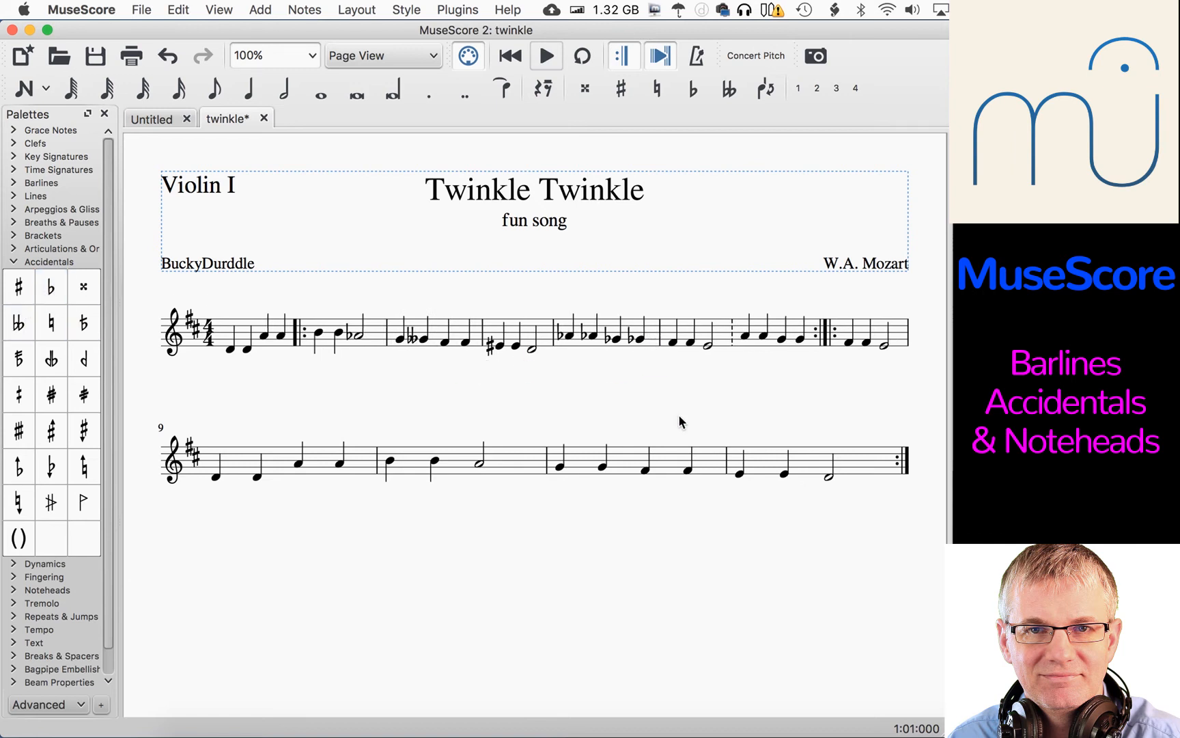
Delete the redundant flat signs from the second G and the second A in measure 5
left_click(635, 338)
key("Delete")
left_click(587, 332)
key("Delete")
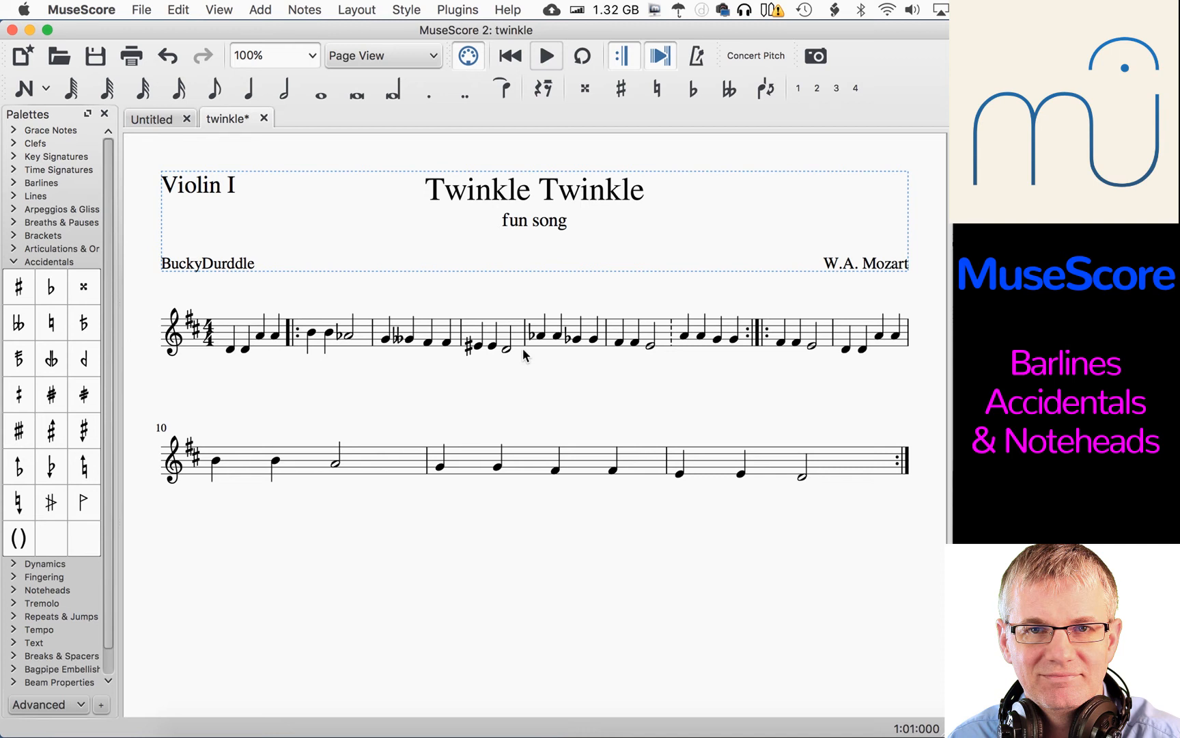
Delete the double flat from the second G in measure 3
left_click(400, 338)
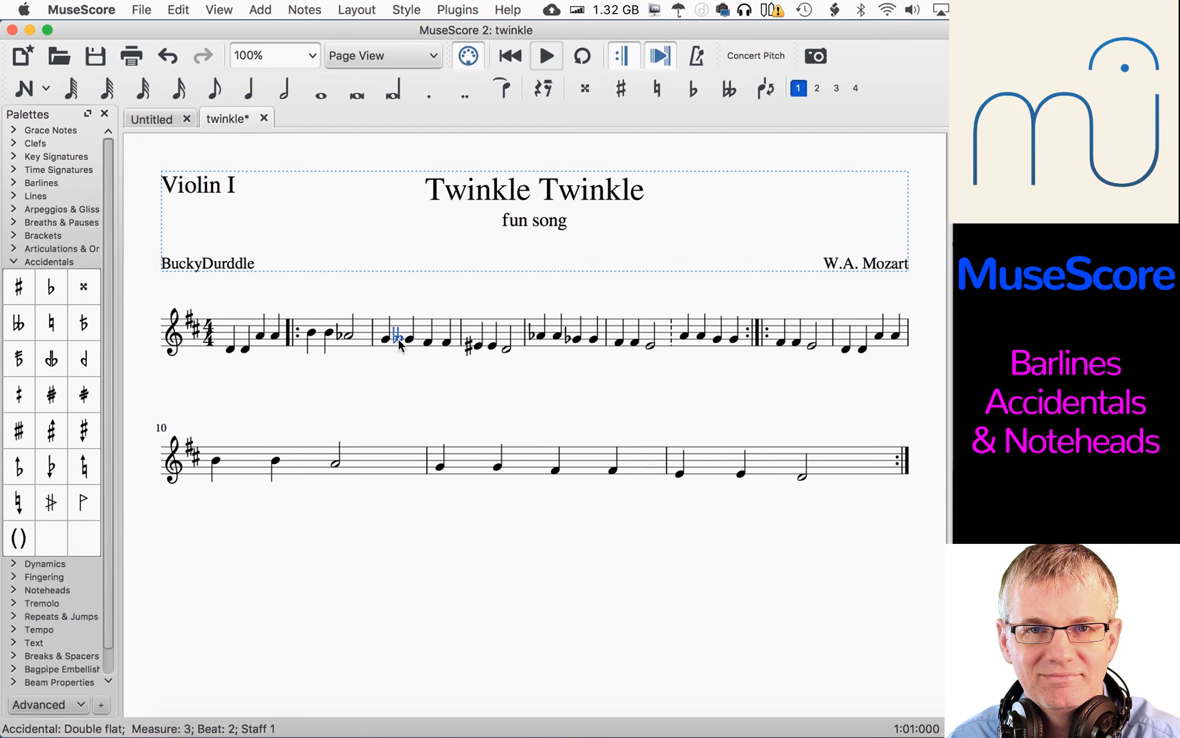
key("Delete")
left_click_drag(56, 312, 401, 399)
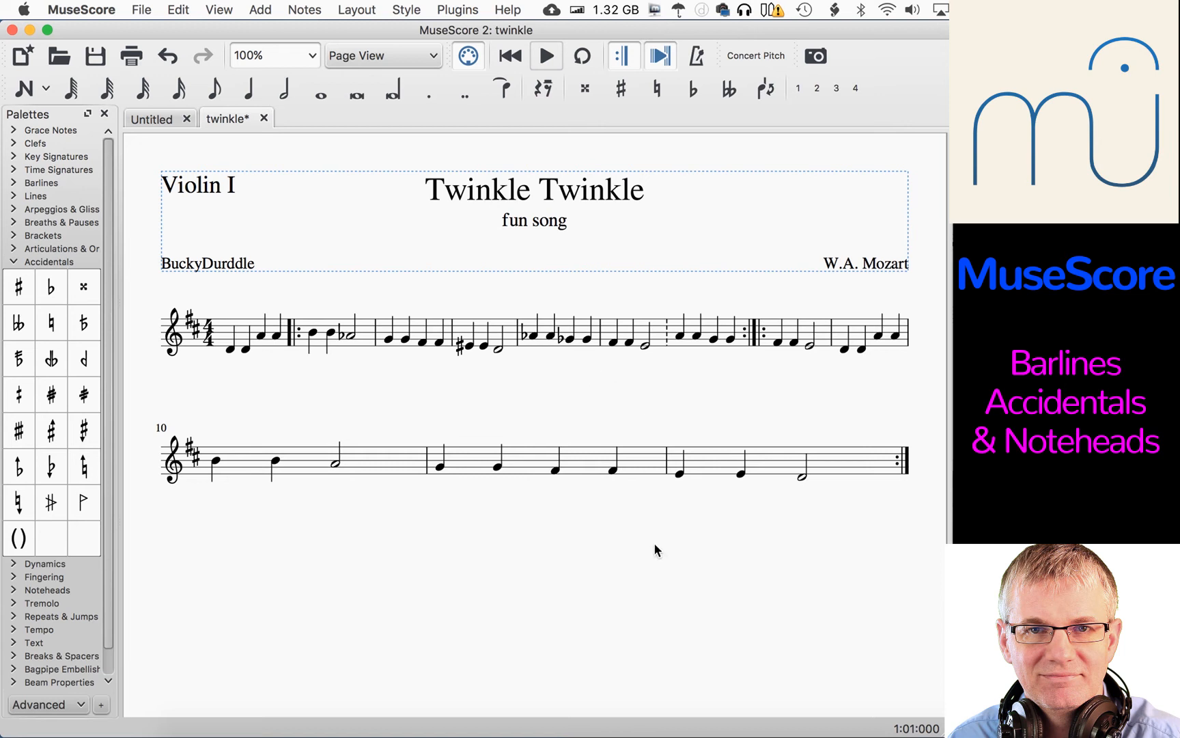
left_click(14, 263)
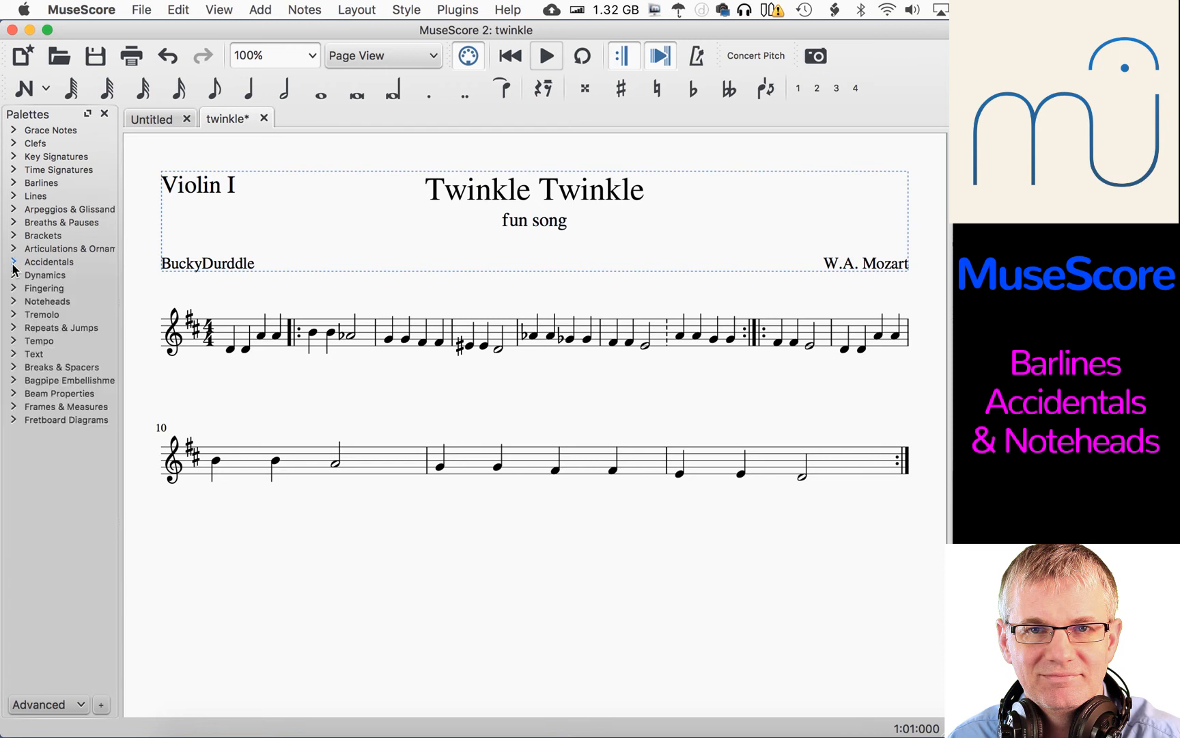
Give the second note of measure 10 a cross notehead and that measure's half note a diamond notehead
left_click(14, 301)
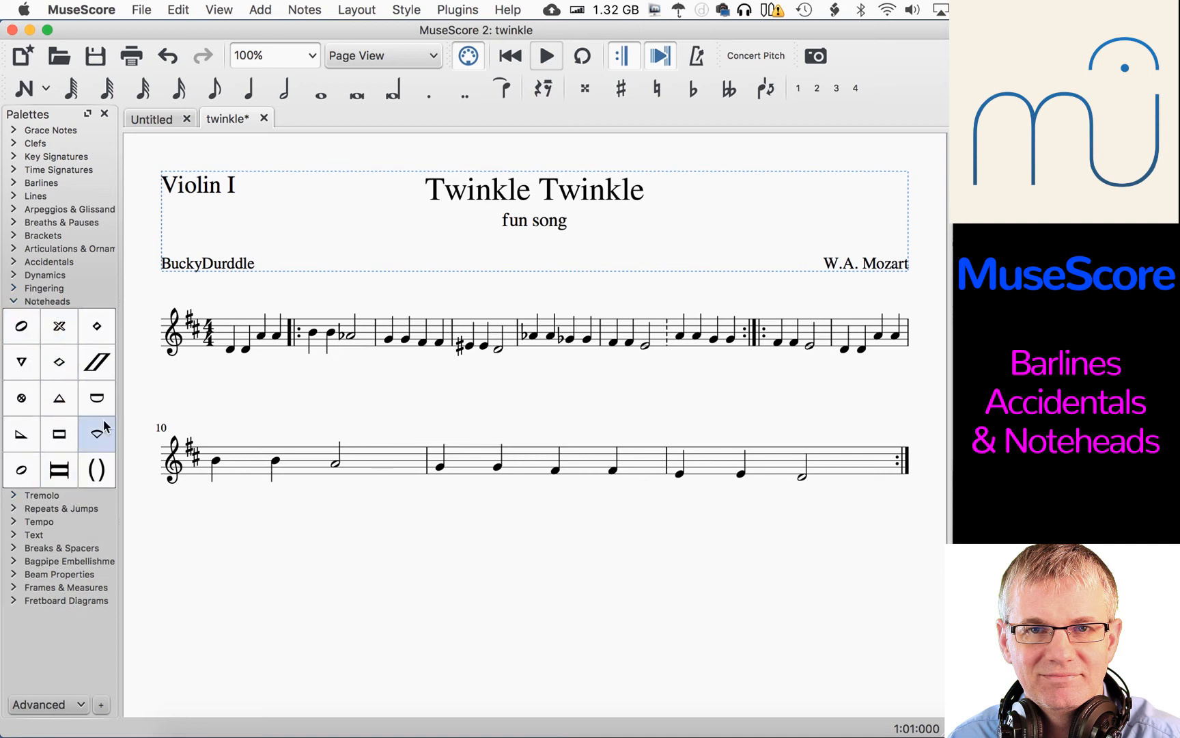
left_click_drag(60, 328, 279, 465)
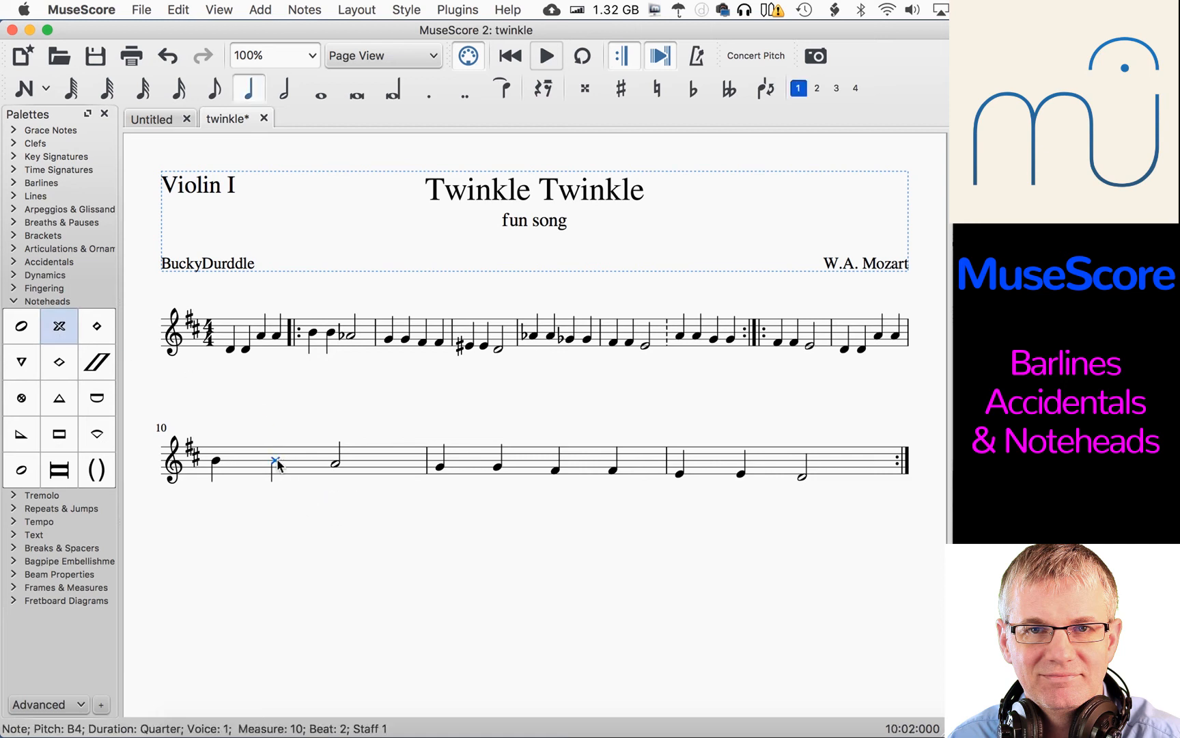
left_click_drag(59, 362, 336, 463)
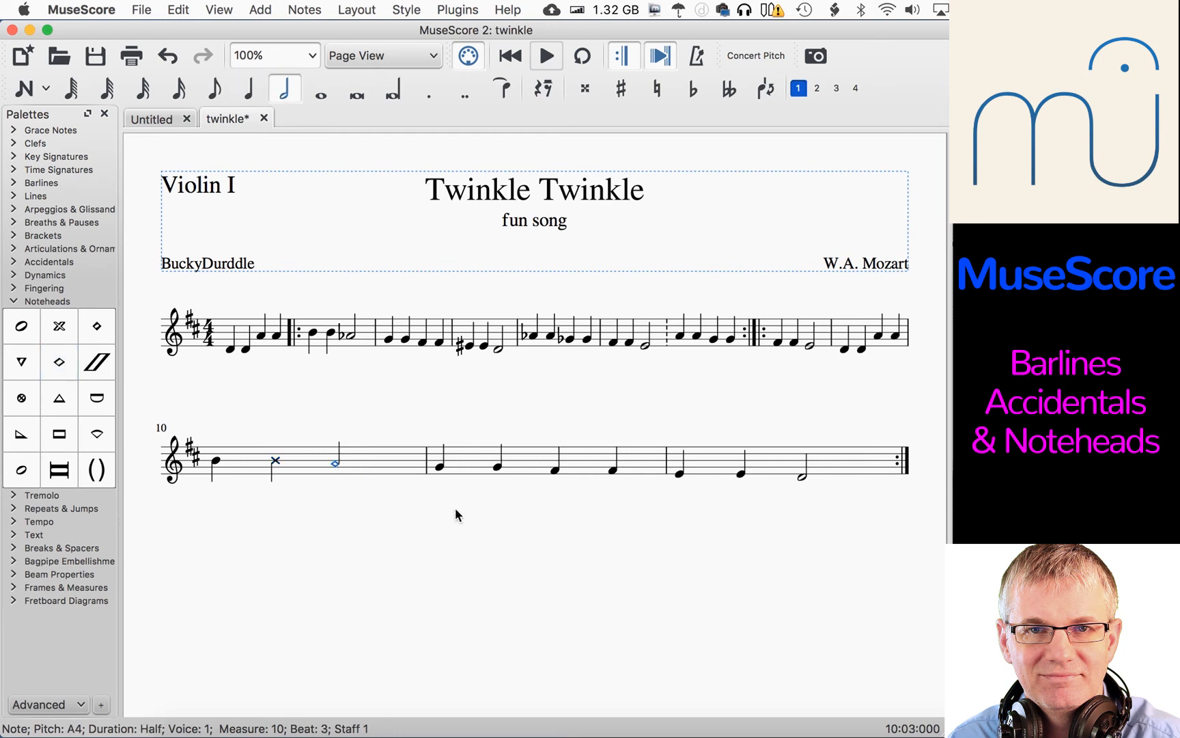
Give measure 11's four notes diamond, Fa, triangle and cross noteheads in order, and measure 10's first note a Ti notehead
left_click_drag(96, 329, 442, 467)
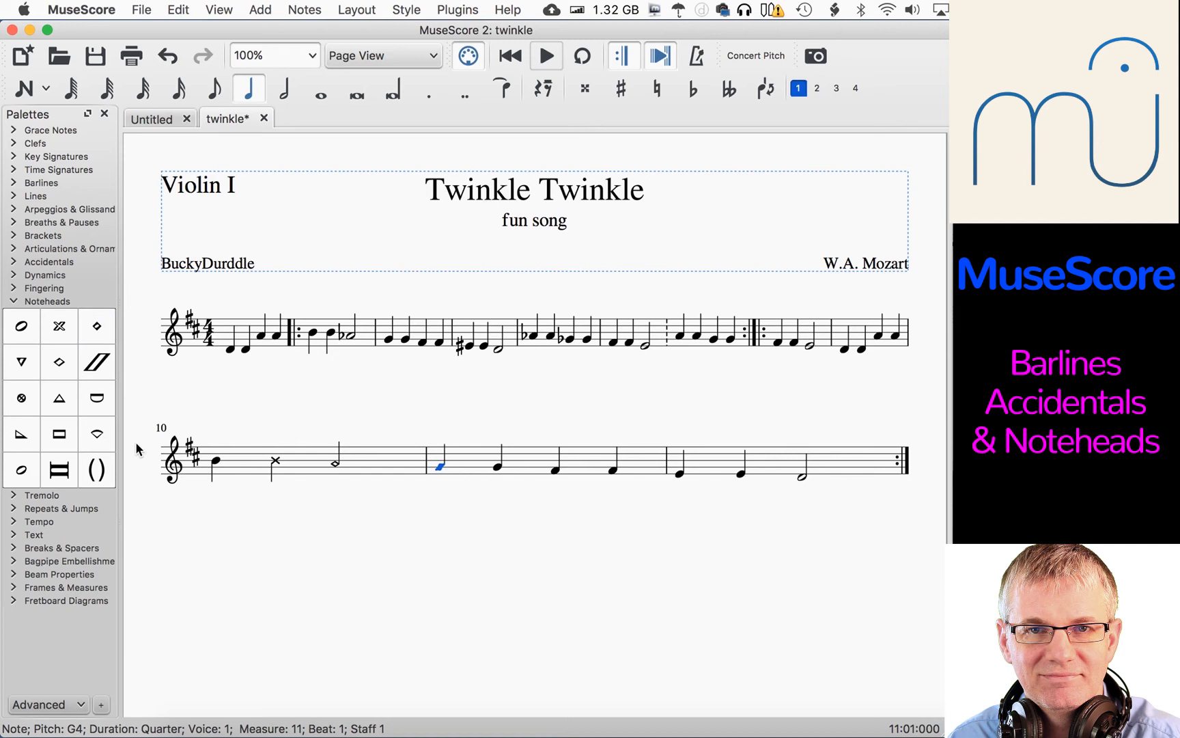
left_click_drag(24, 375, 556, 469)
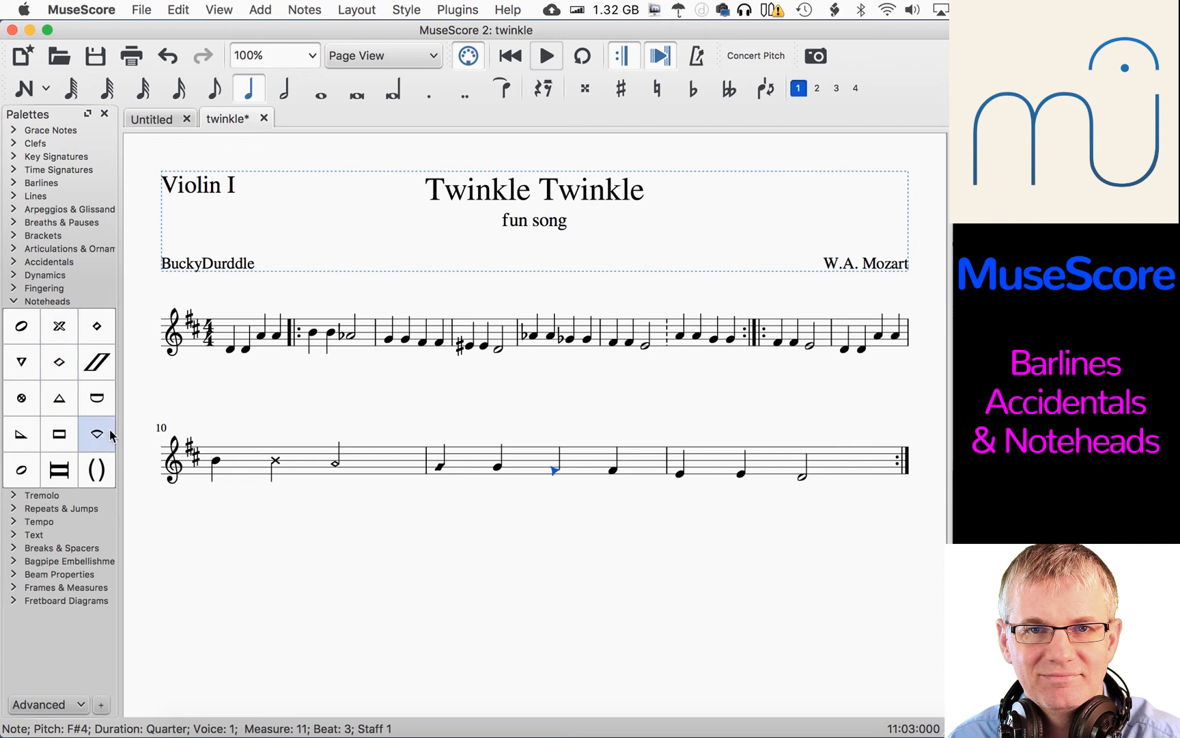
left_click_drag(98, 437, 222, 469)
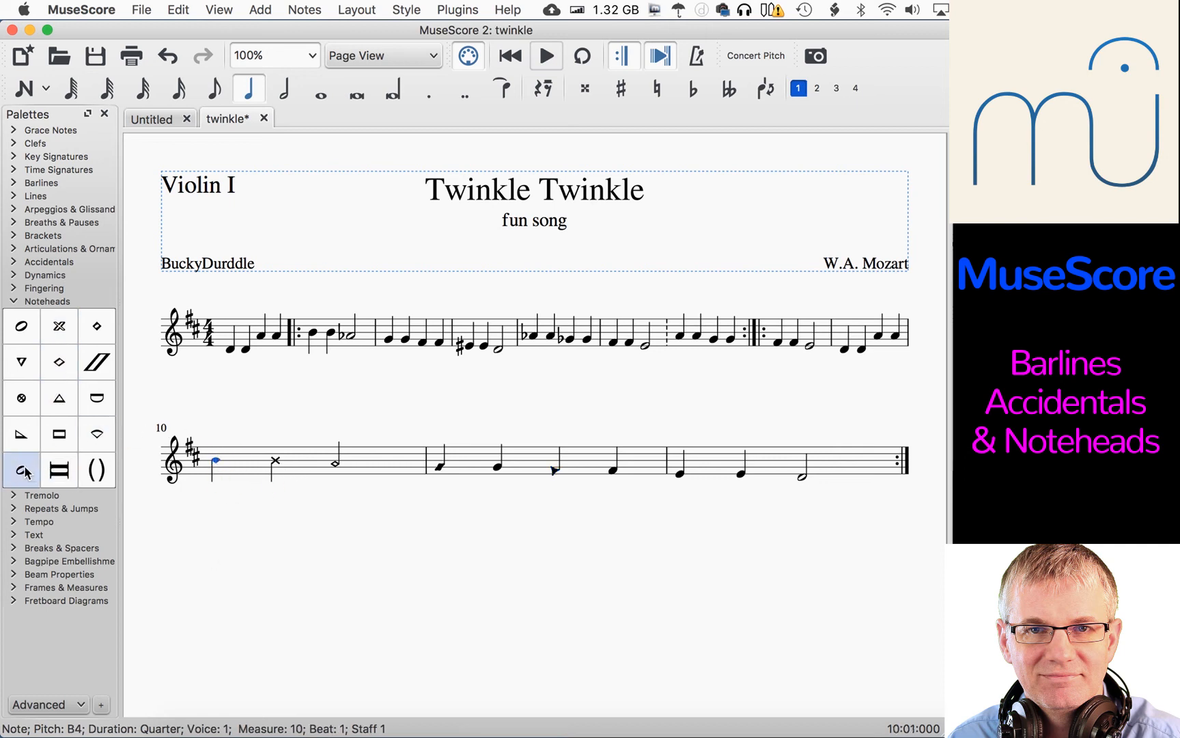
left_click_drag(22, 442, 501, 469)
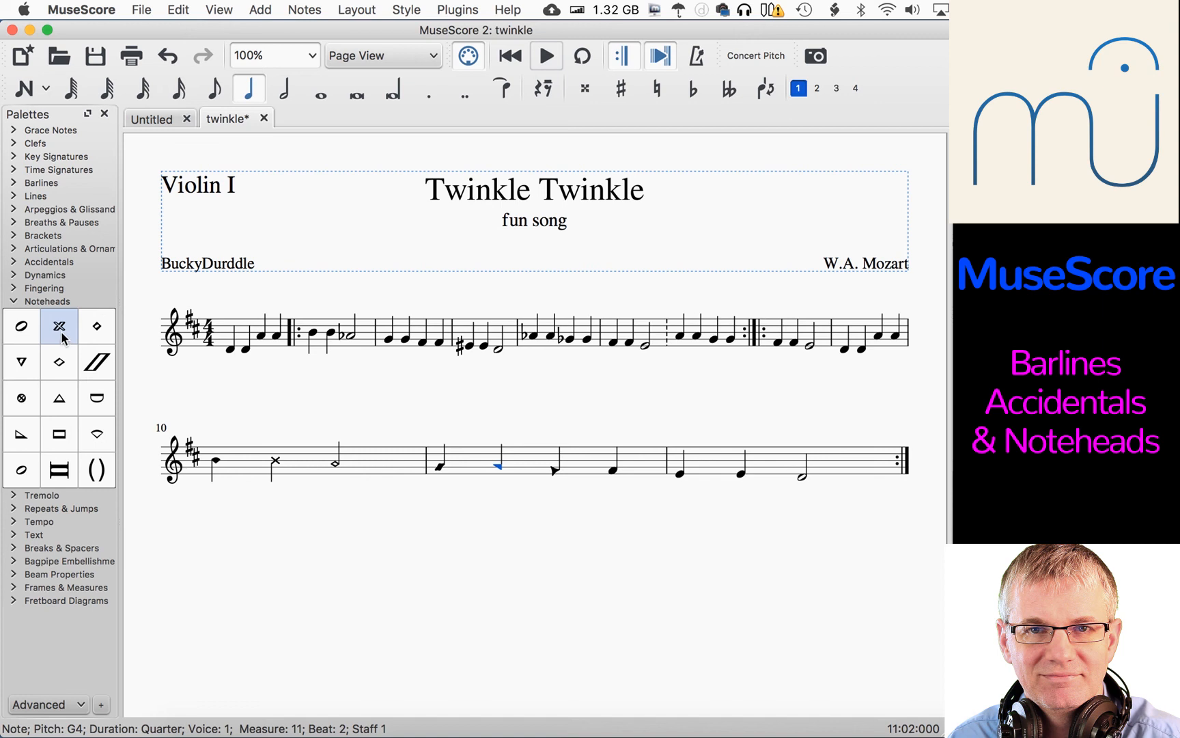
left_click_drag(62, 329, 613, 470)
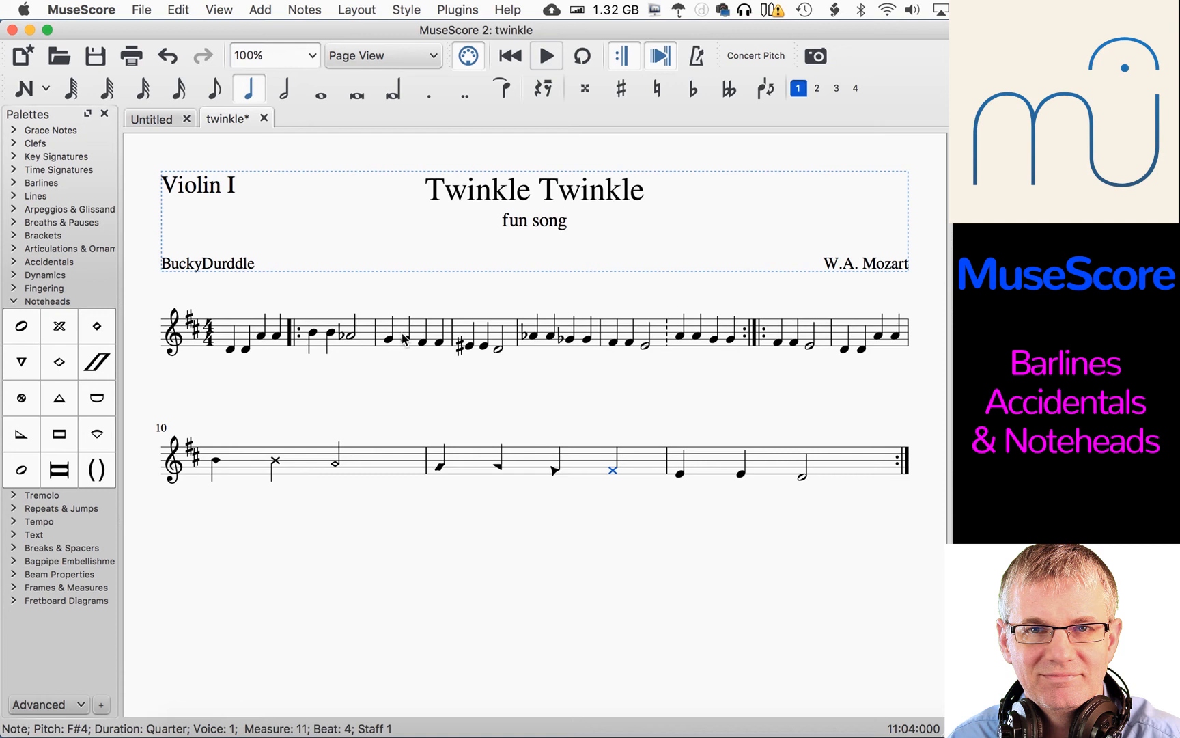
Select the first note of measure 12 and show the Inspector
left_click(680, 473)
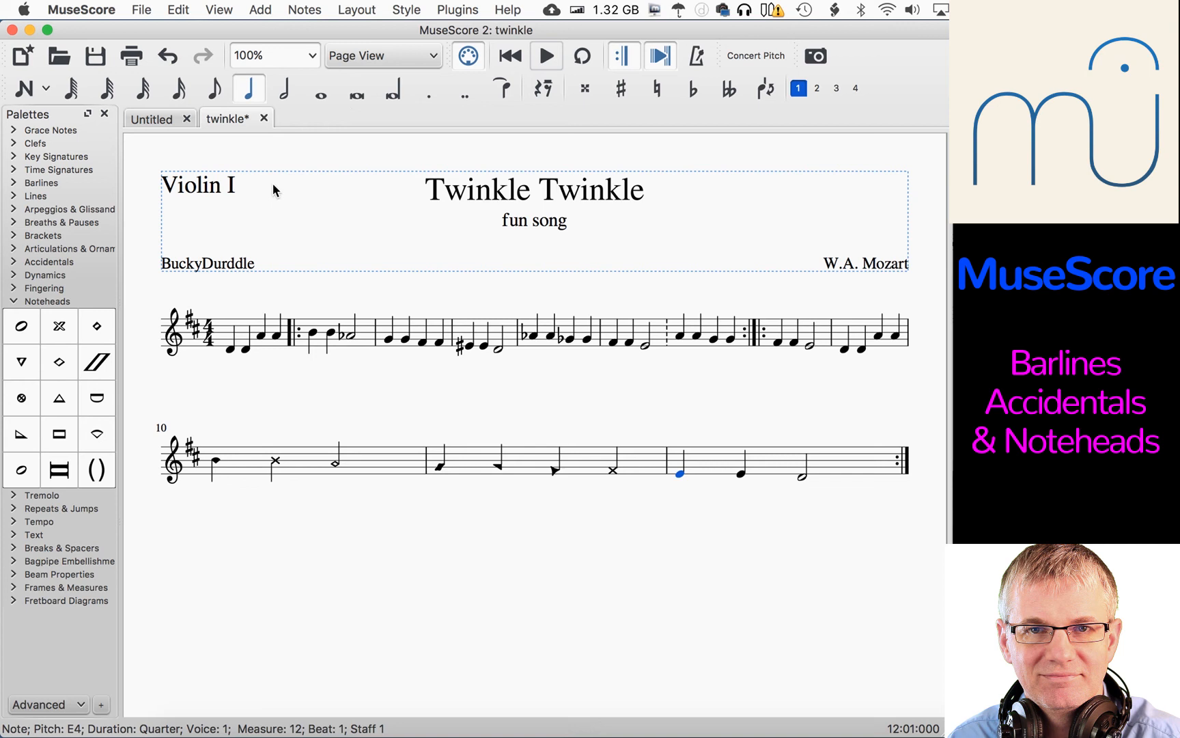
left_click(306, 9)
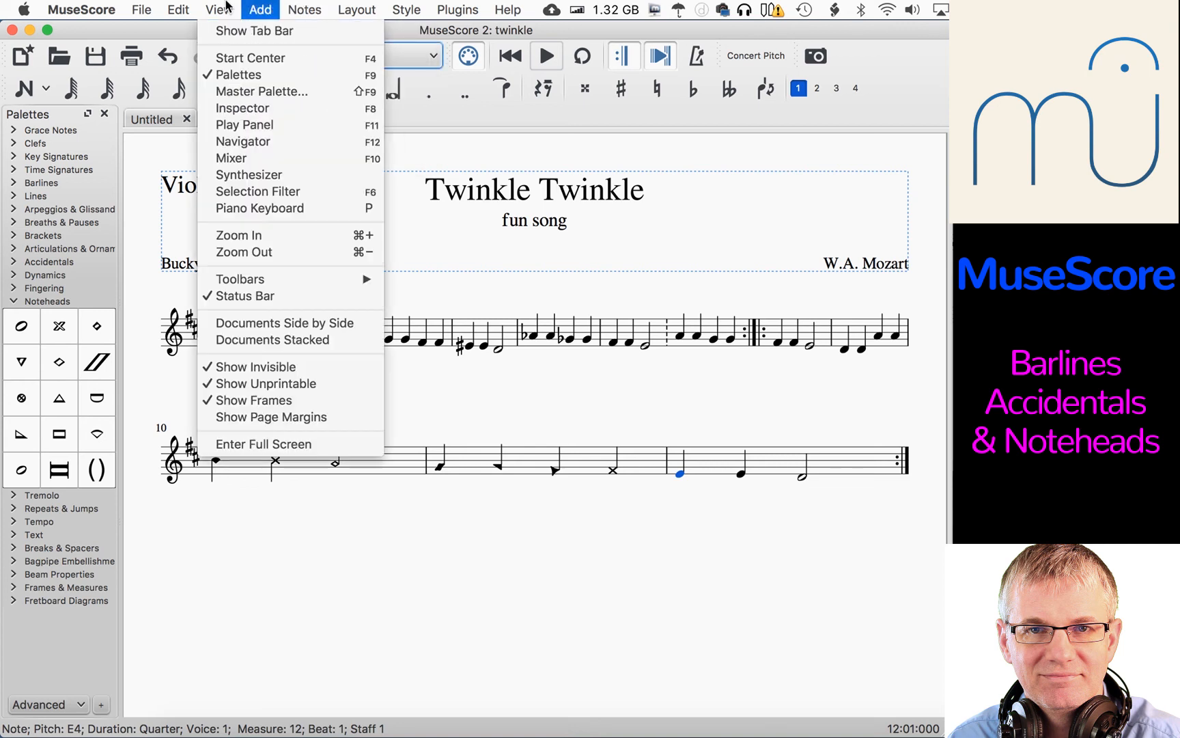
left_click(262, 107)
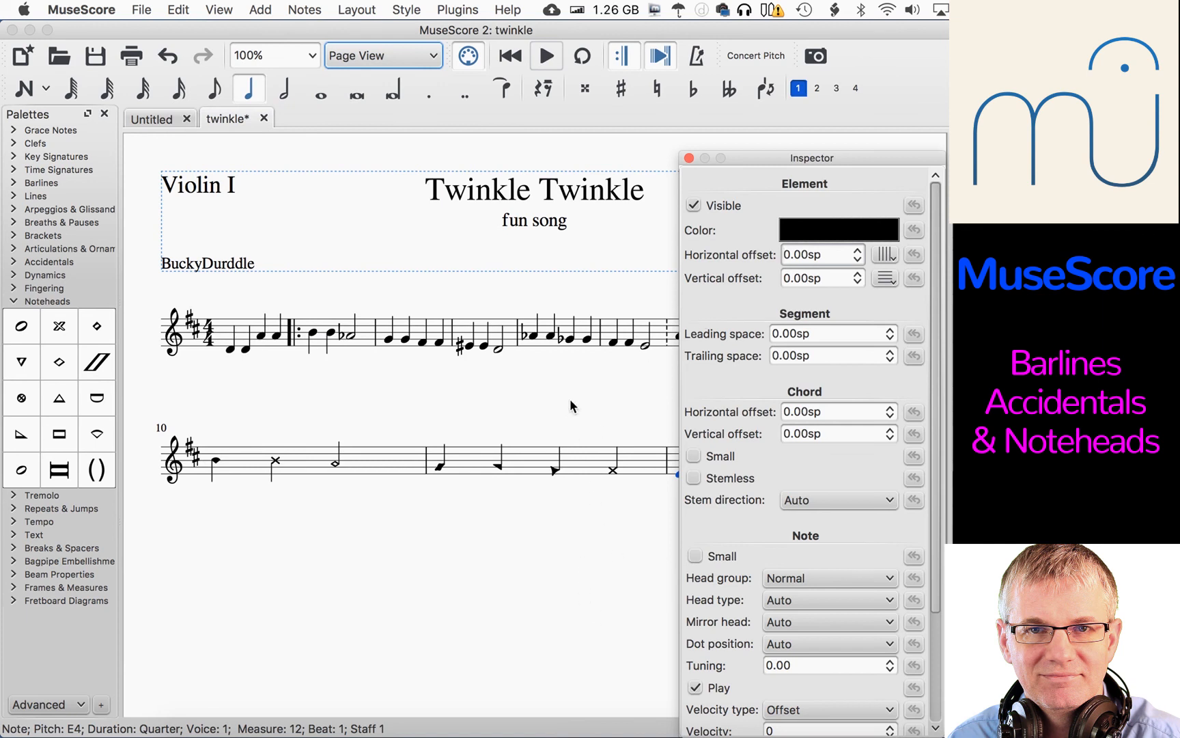
Examine the Inspector's element, segment, chord and note settings for the first G in measure 3, including the head type options
left_click(389, 339)
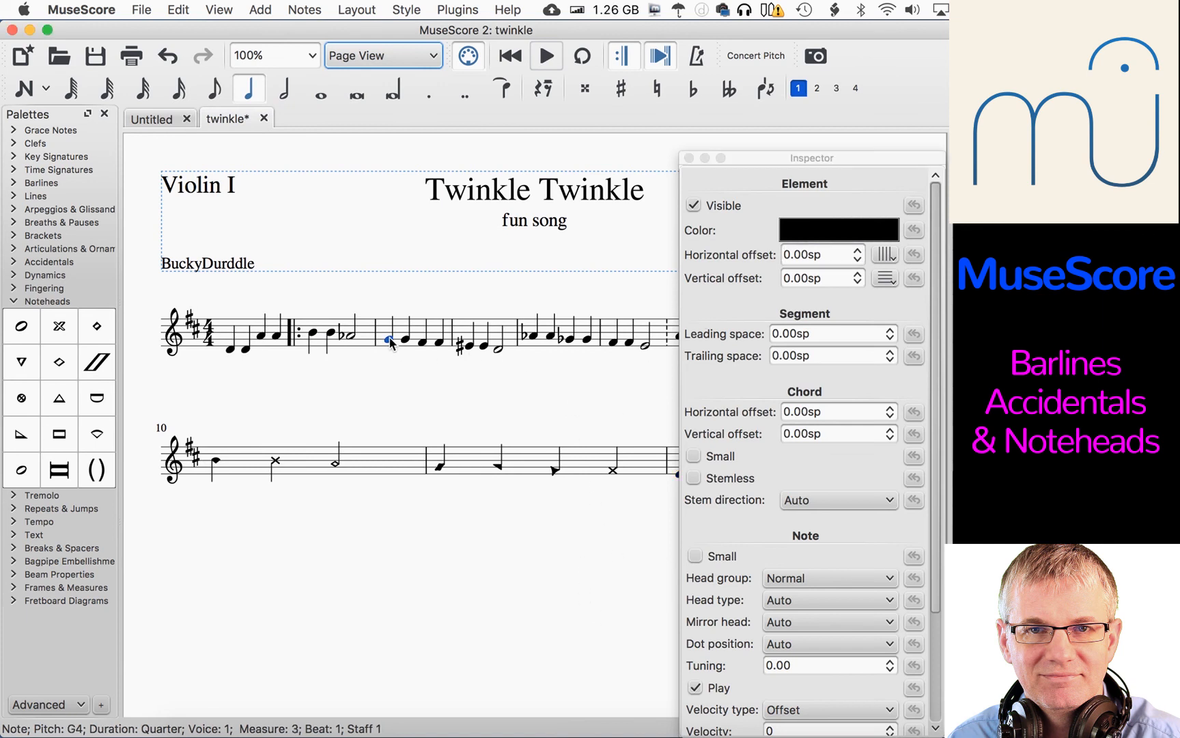
scroll(764, 384, "down", 5)
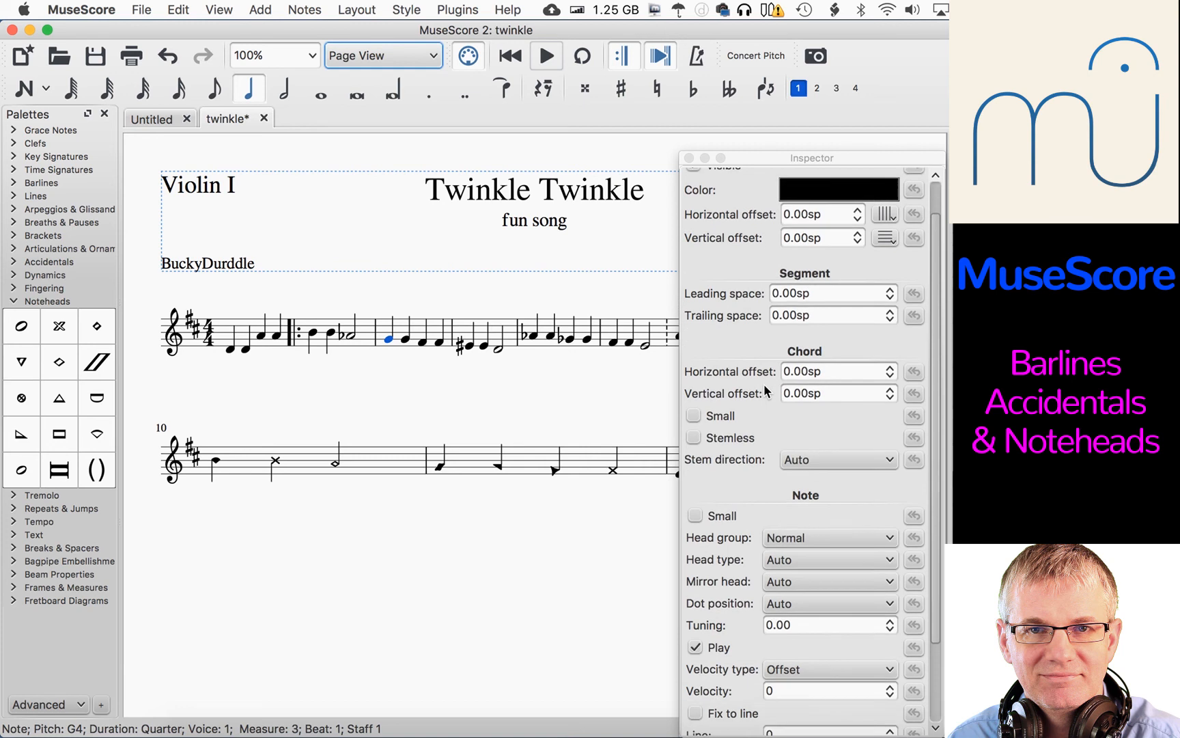
scroll(763, 384, "up", 3)
scroll(763, 384, "up", 2)
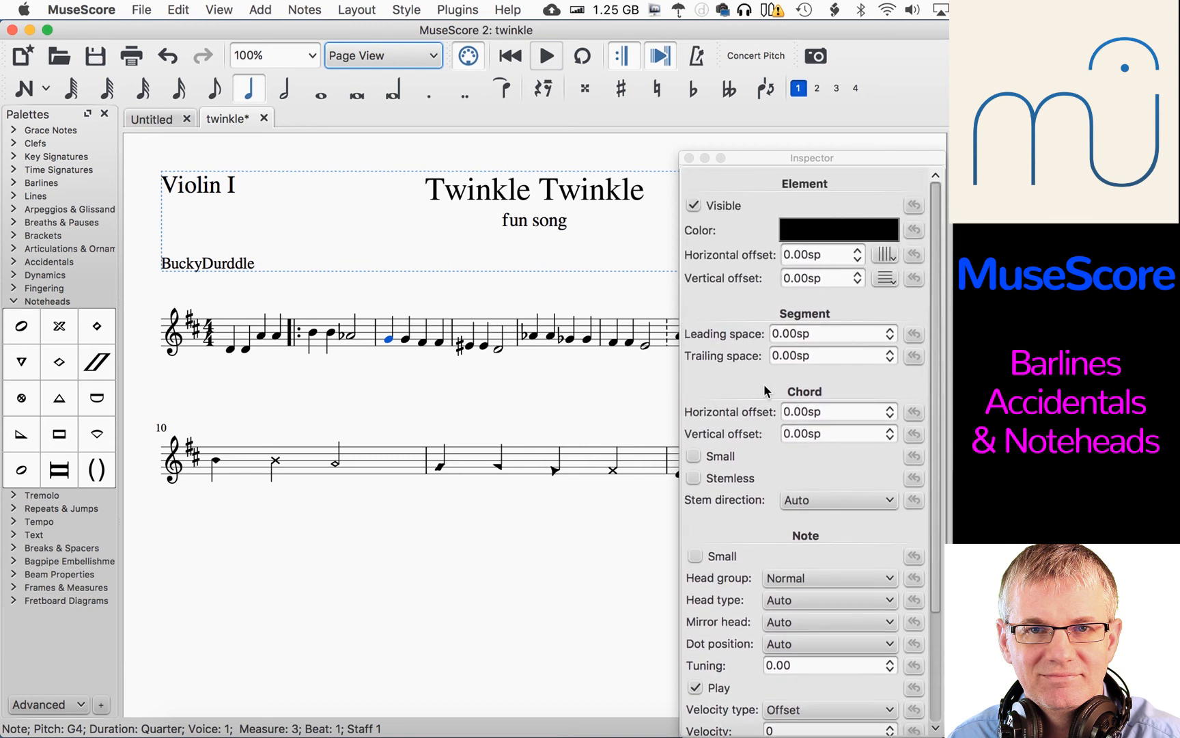
scroll(763, 384, "down", 4)
scroll(763, 383, "up", 3)
scroll(764, 383, "down", 3)
scroll(764, 384, "up", 3)
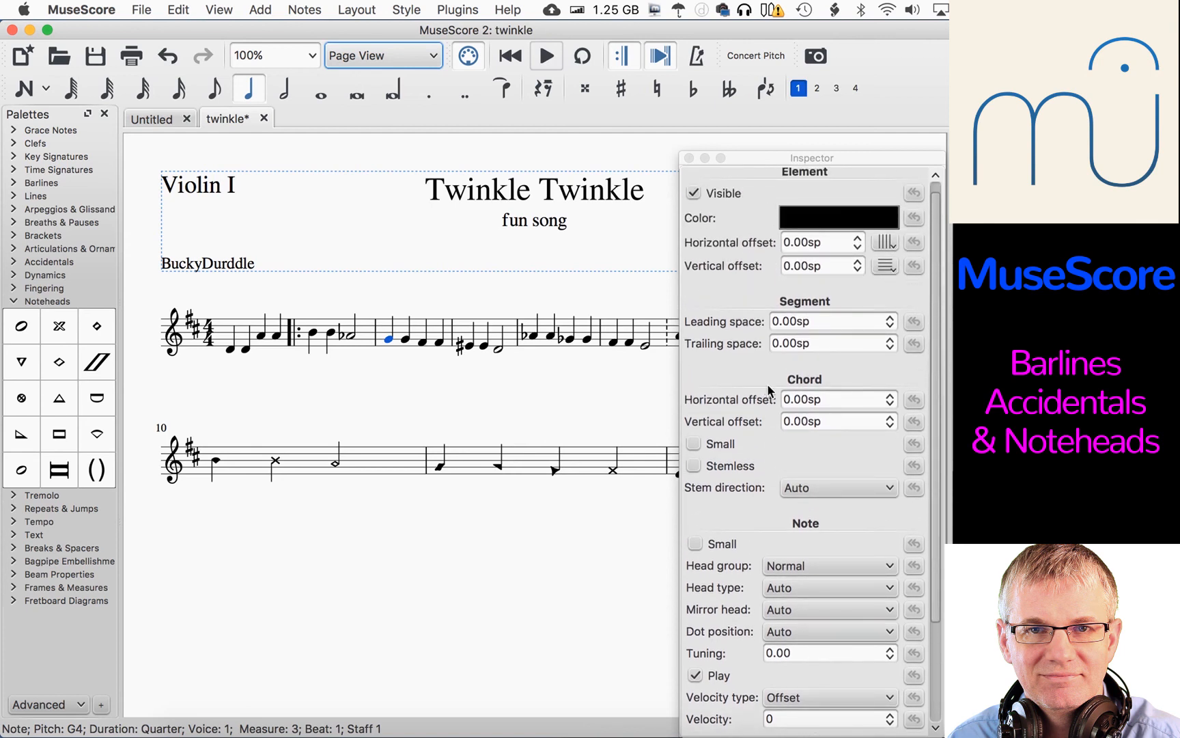
left_click(888, 588)
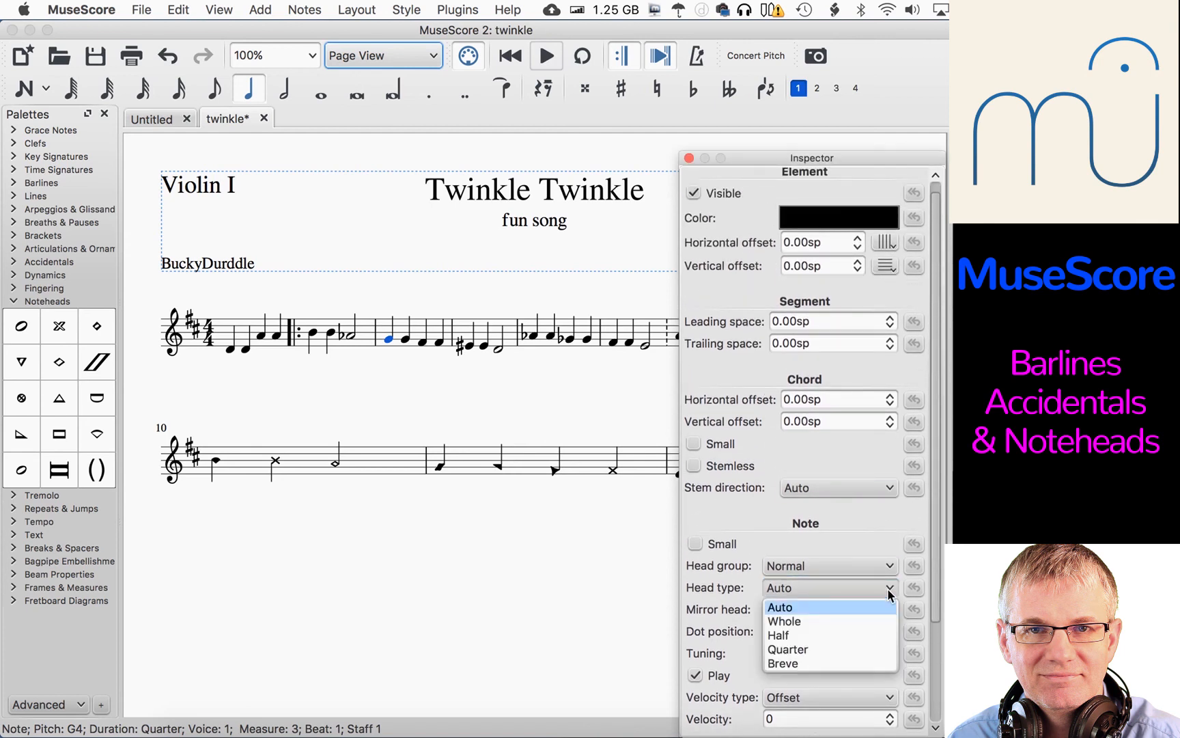
left_click(735, 590)
scroll(738, 589, "down", 1)
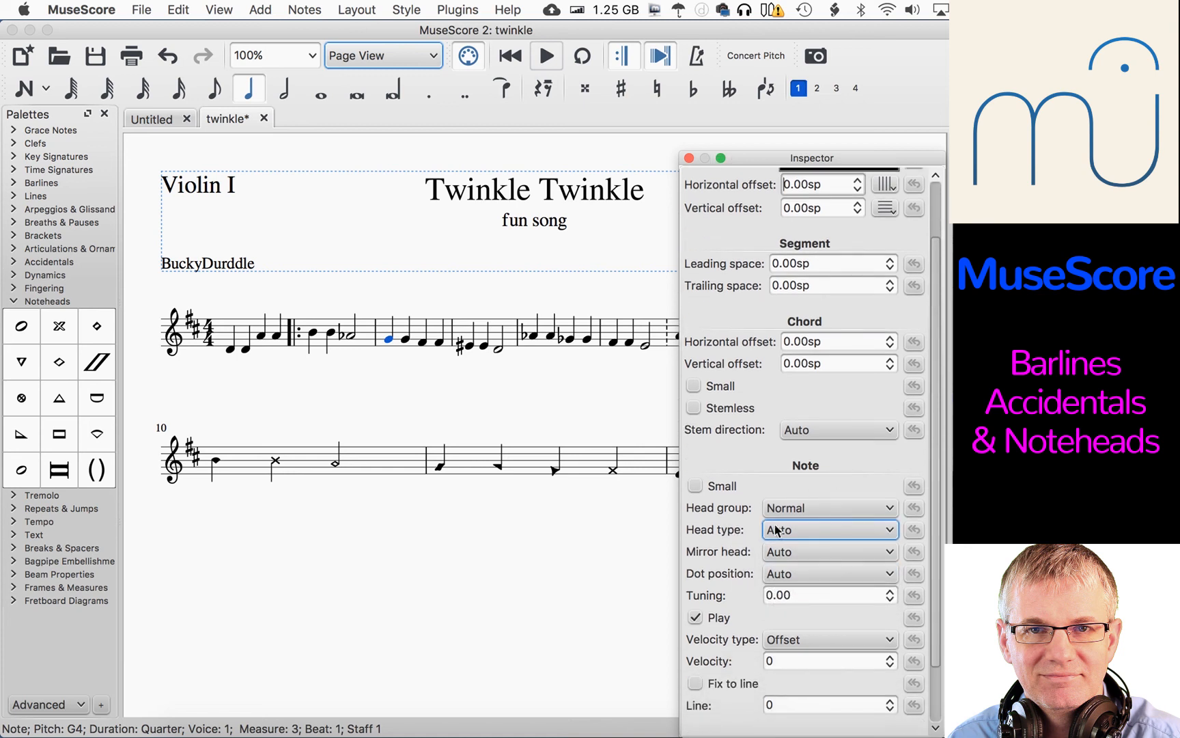
Set the head group of the first G in measure 3 to Cross, and replace it with Diamond
left_click(826, 508)
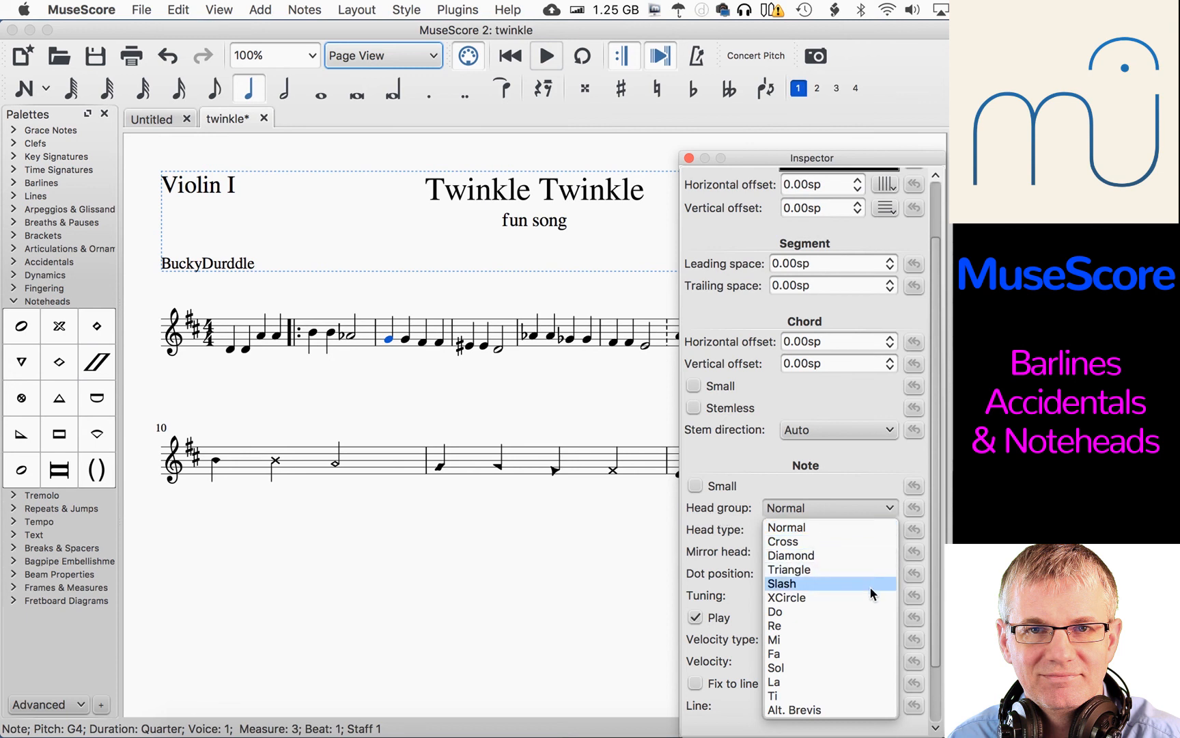
left_click(849, 541)
left_click(873, 513)
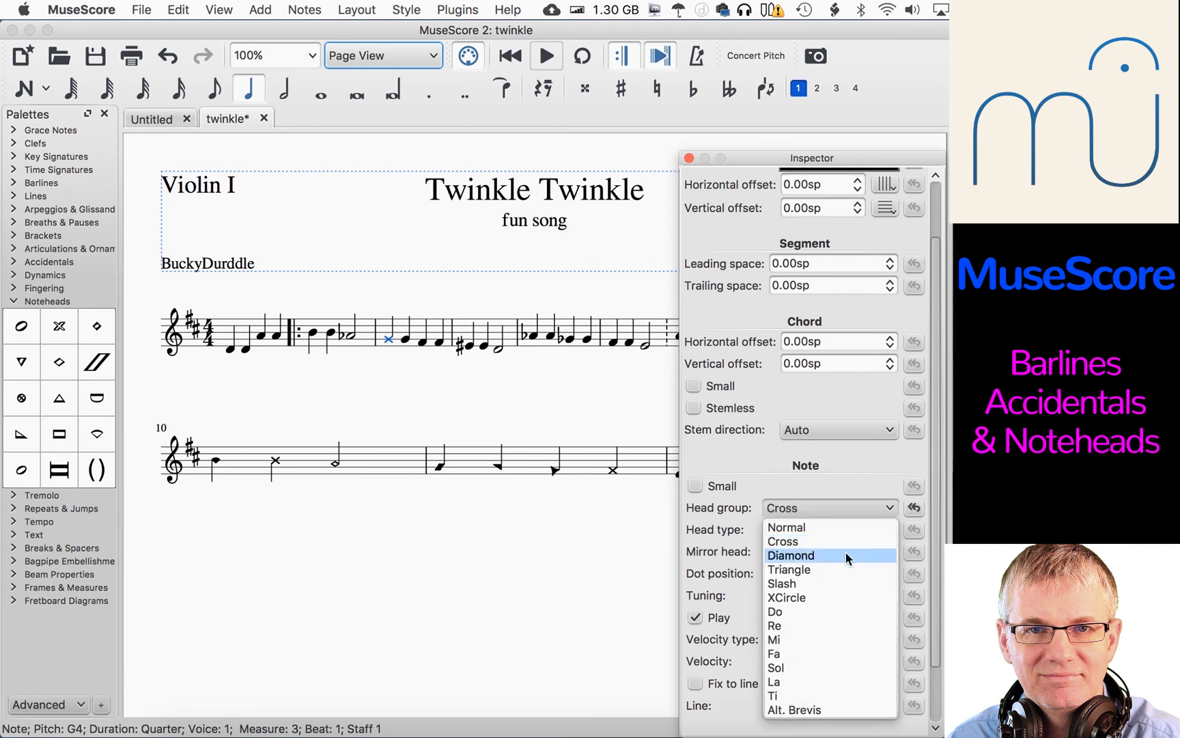
left_click(846, 556)
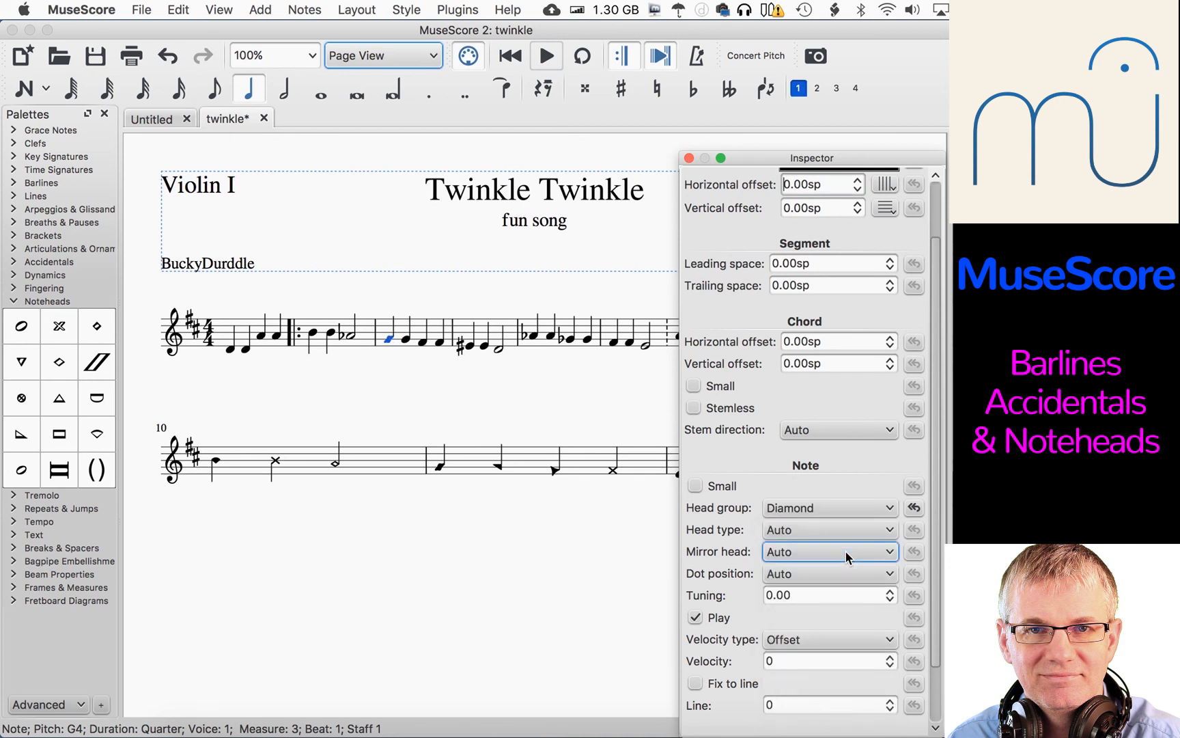
Browse the head group options without changing the note, and close the Inspector with nothing selected
left_click(881, 513)
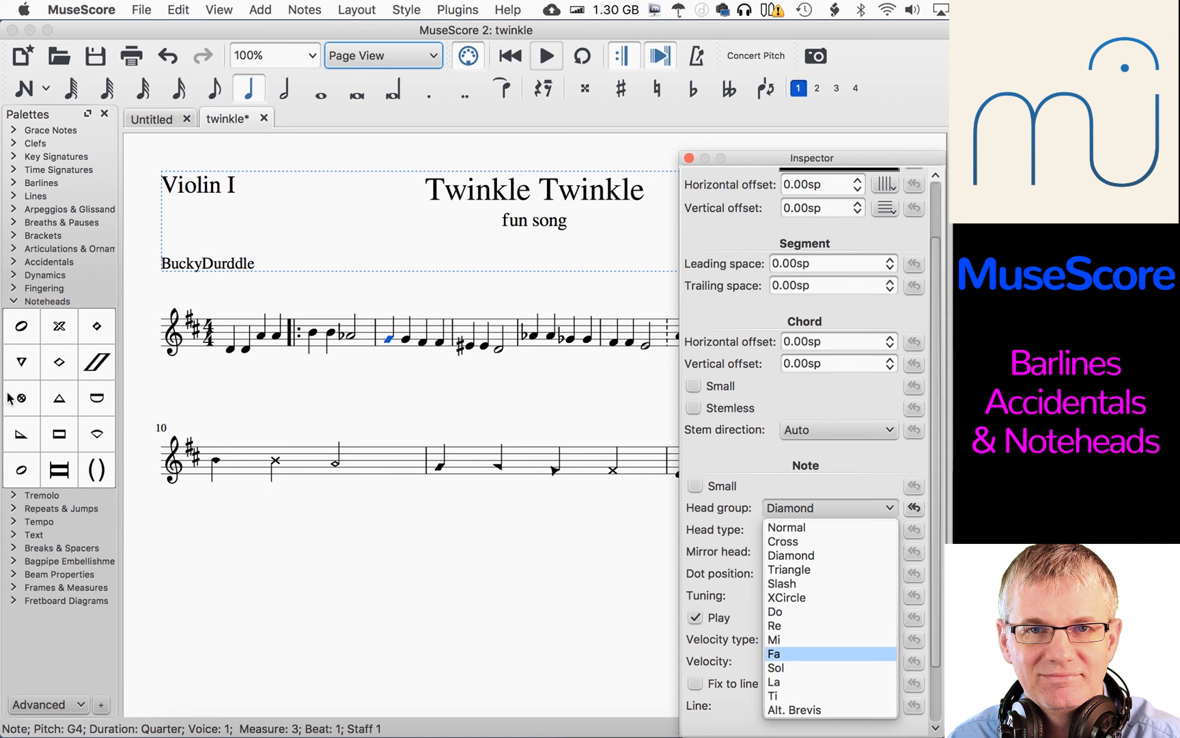
left_click(599, 618)
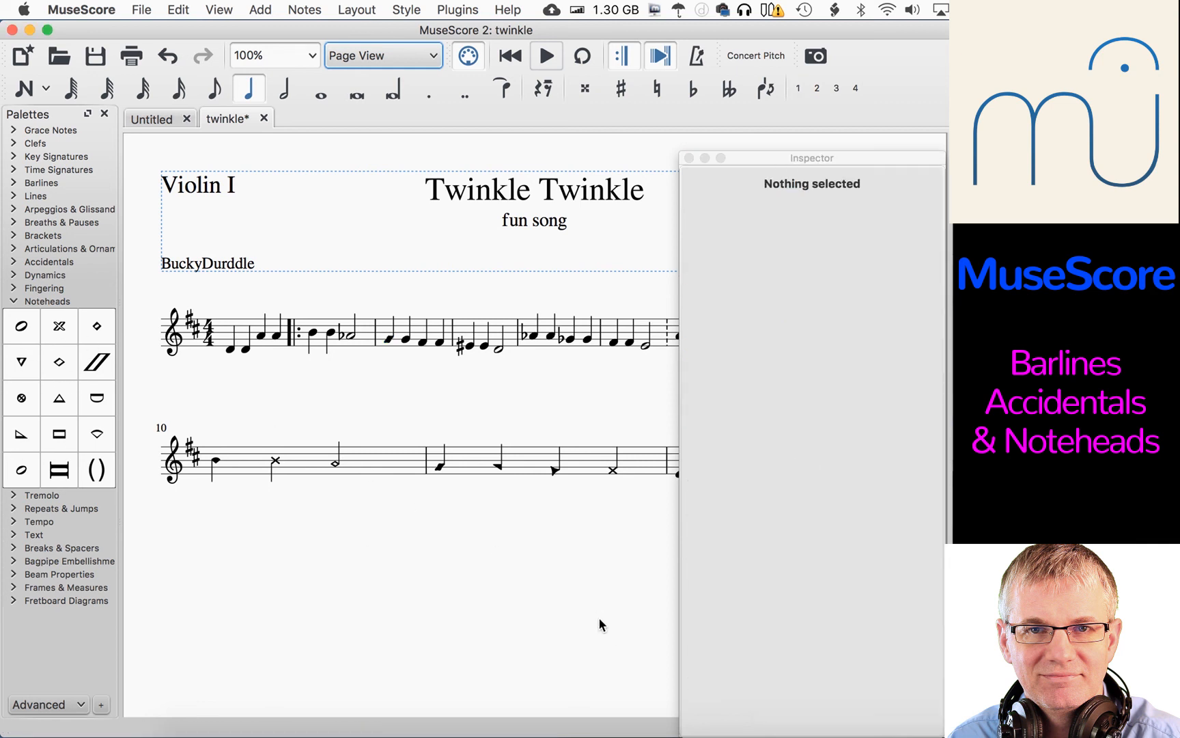
left_click(689, 158)
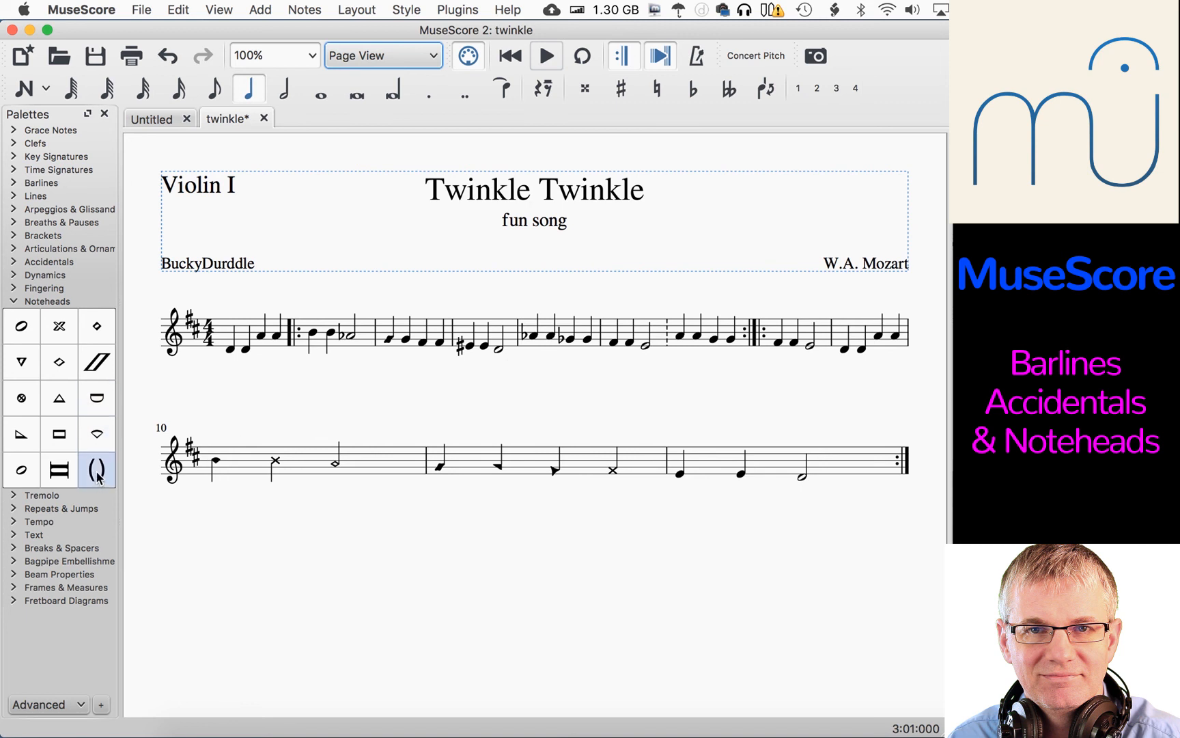
Add parentheses around the first D in measure 1 and apply the Alt. Brevis notehead to the second D
left_click_drag(98, 476, 231, 349)
left_click_drag(59, 469, 246, 350)
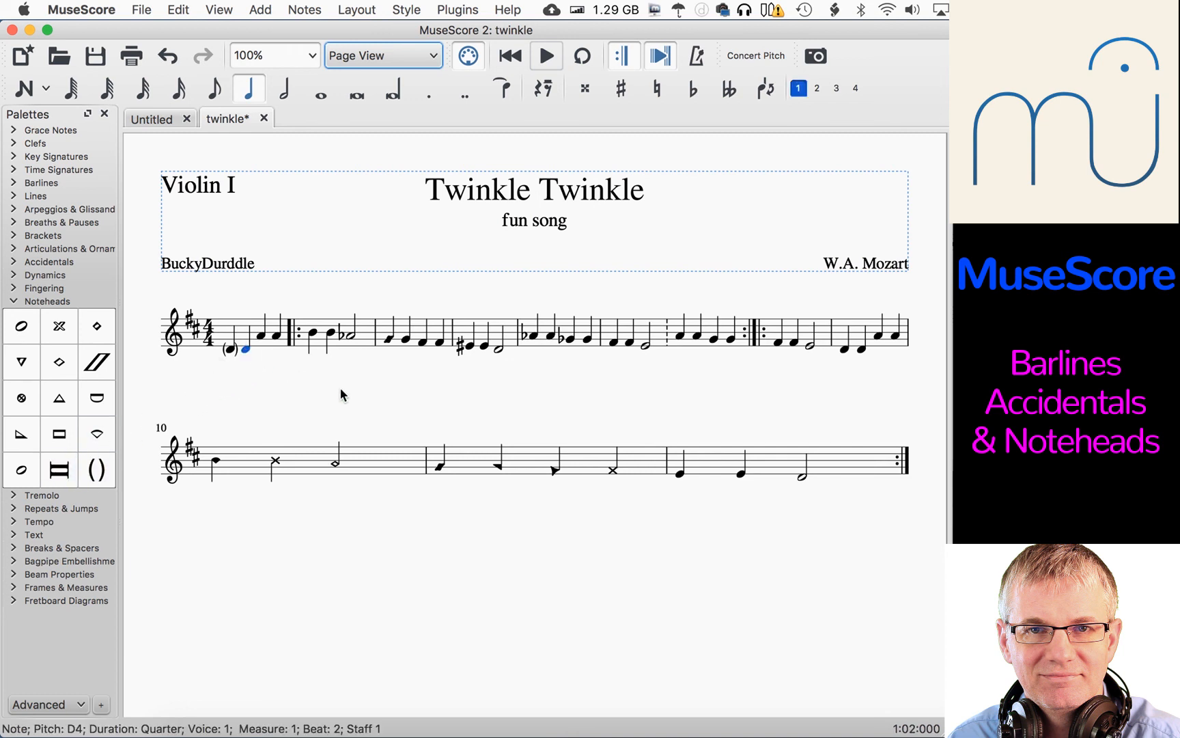